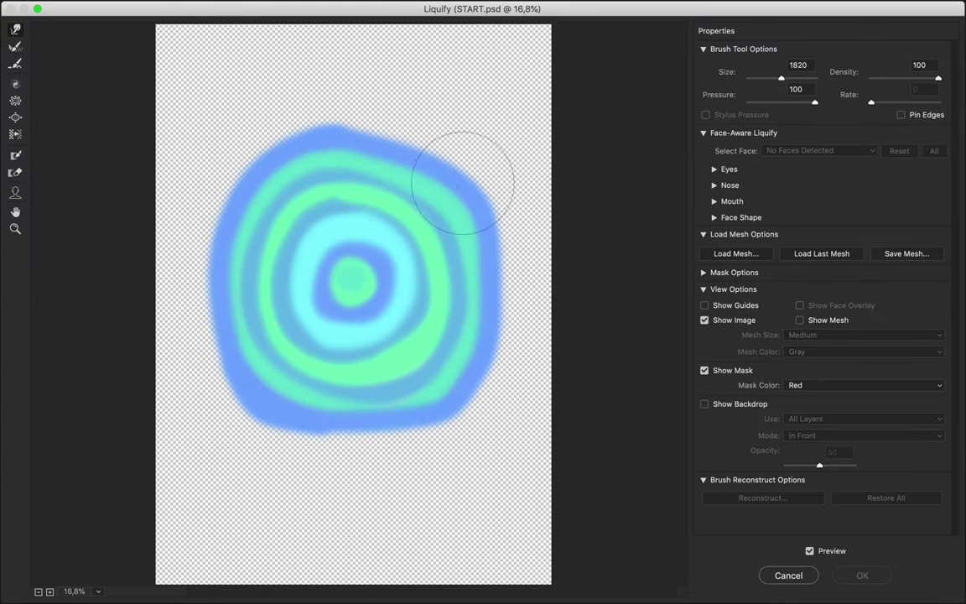
Step: Start warping the blurred blue-green rings on Layer 1 copy 2 into a swirling shape
mouse_move(462, 182)
mouse_down()
mouse_move(348, 302)
mouse_move(522, 167)
mouse_up()
Step: Forward-warp the rings into a larger curl, a tight vortex and a new lower-left swirl
mouse_move(461, 327)
mouse_down()
mouse_move(452, 313)
mouse_move(344, 388)
mouse_move(452, 60)
mouse_move(383, 386)
mouse_move(252, 218)
mouse_move(453, 92)
mouse_move(475, 476)
mouse_up()
mouse_move(355, 234)
mouse_down()
mouse_move(256, 506)
mouse_move(470, 501)
mouse_move(162, 276)
mouse_move(168, 220)
mouse_move(339, 64)
mouse_move(361, 99)
mouse_move(356, 39)
mouse_move(302, 492)
mouse_move(243, 416)
mouse_move(606, 405)
mouse_move(335, 478)
mouse_move(588, 410)
mouse_move(348, 260)
mouse_move(310, 327)
mouse_move(214, 209)
mouse_move(301, 90)
mouse_up()
drag(437, 193, 432, 139)
mouse_move(295, 349)
mouse_down()
mouse_move(266, 340)
mouse_move(260, 267)
mouse_move(474, 281)
mouse_move(193, 177)
mouse_move(170, 213)
mouse_move(125, 198)
mouse_move(116, 143)
mouse_up()
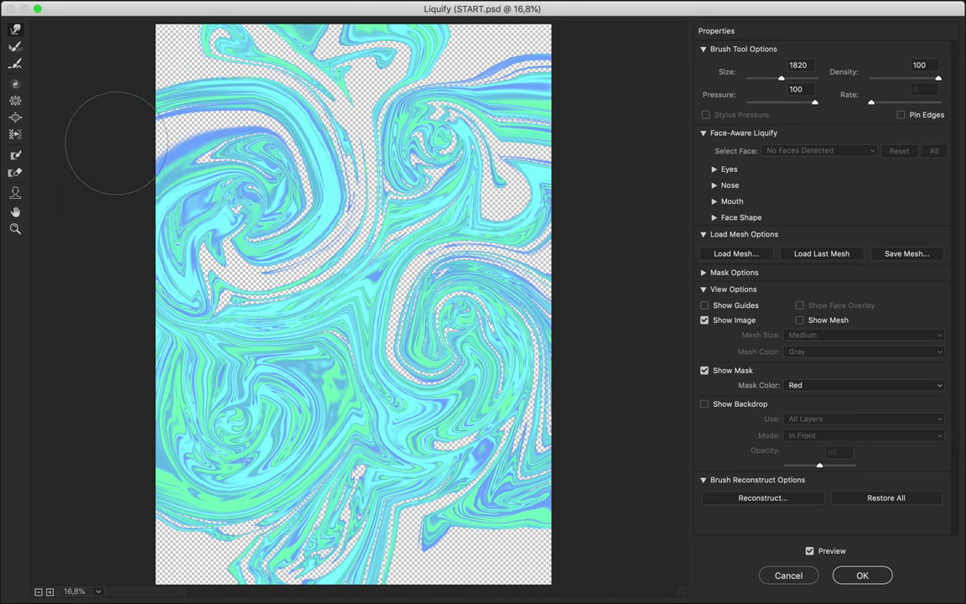
Step: Try Bloat and undo it, then smooth the upper-left and centre-right swirls into soft waves
click(16, 117)
click(241, 191)
key(ctrl+z)
click(15, 63)
drag(232, 166, 239, 172)
mouse_move(401, 329)
mouse_down()
mouse_move(436, 319)
mouse_move(428, 369)
mouse_move(519, 360)
mouse_up()
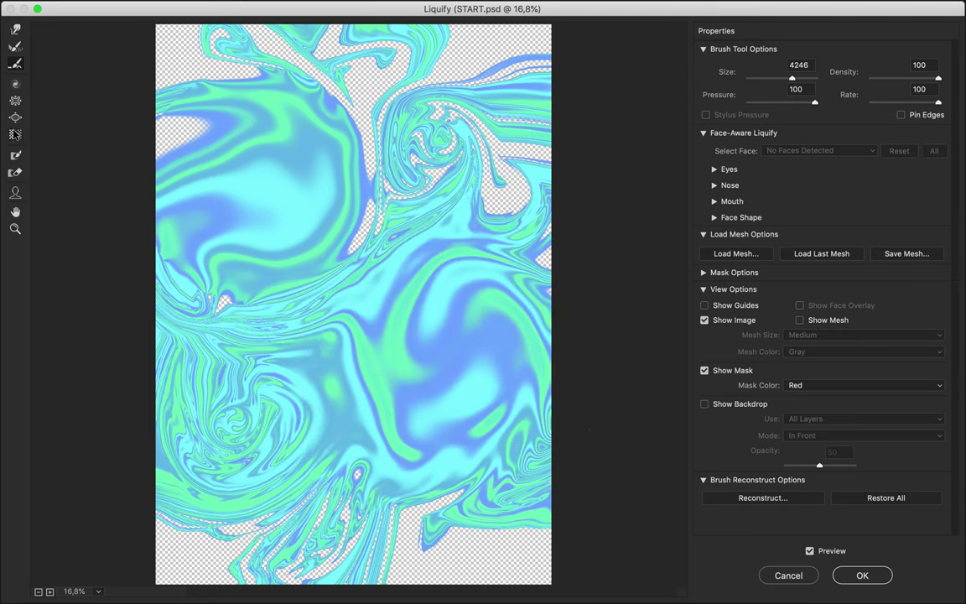
Step: Partly reconstruct the centre, reset all Liquify changes, then warp fresh marbled swirls
click(15, 192)
click(578, 257)
key(r)
mouse_move(252, 177)
mouse_down()
mouse_move(353, 299)
mouse_move(335, 294)
mouse_up()
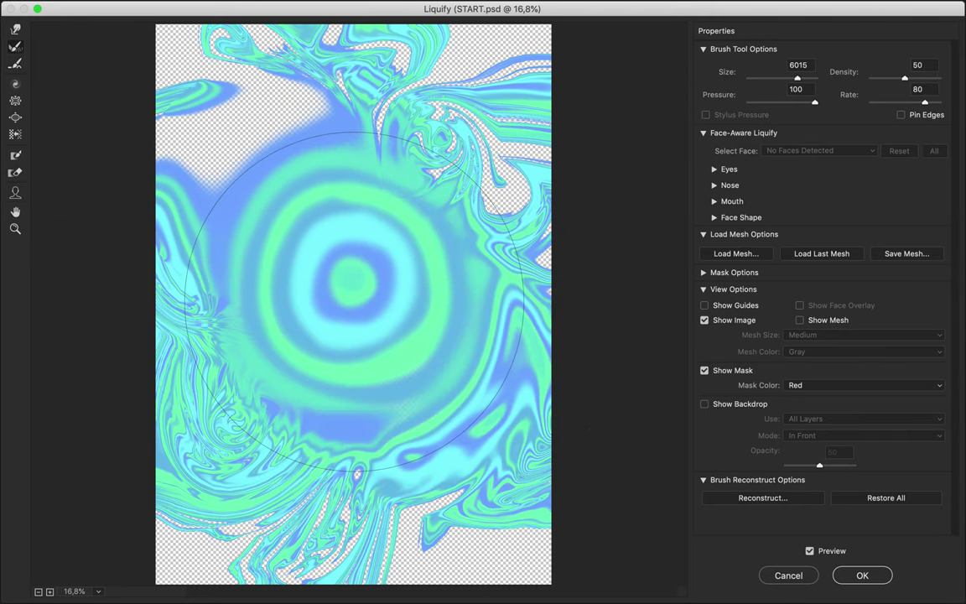
key(ctrl+alt+z)
key(ctrl+alt+z)
key(ctrl+alt+z)
key(ctrl+alt+z)
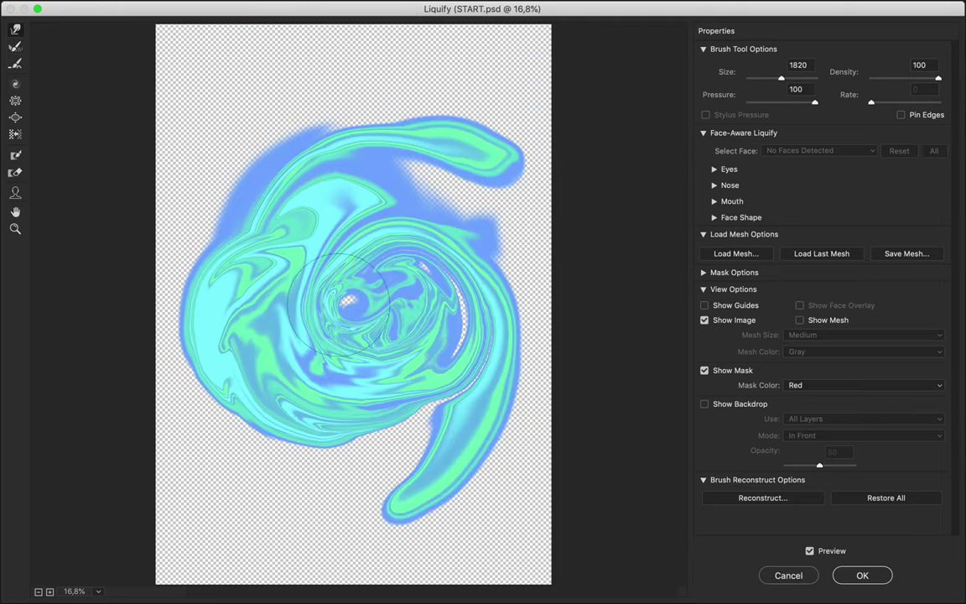
drag(358, 235, 351, 101)
mouse_move(289, 271)
mouse_down()
mouse_move(259, 333)
mouse_move(327, 394)
mouse_move(403, 507)
mouse_move(419, 394)
mouse_move(407, 214)
mouse_move(277, 151)
mouse_move(239, 394)
mouse_move(252, 277)
mouse_move(203, 399)
mouse_move(277, 285)
mouse_move(385, 168)
mouse_move(327, 142)
mouse_move(503, 109)
mouse_move(402, 168)
mouse_move(327, 109)
mouse_move(244, 117)
mouse_move(291, 80)
mouse_move(260, 100)
mouse_up()
Step: Warp the lower-right and central swirls into S-curves and a large central spiral, then apply Liquify
drag(411, 407, 436, 276)
drag(423, 428, 394, 432)
key(super+minus)
mouse_move(469, 501)
mouse_down()
mouse_move(316, 491)
mouse_move(268, 352)
mouse_move(369, 251)
mouse_move(388, 409)
mouse_move(327, 294)
mouse_move(335, 218)
mouse_move(293, 218)
mouse_move(426, 241)
mouse_move(370, 265)
mouse_up()
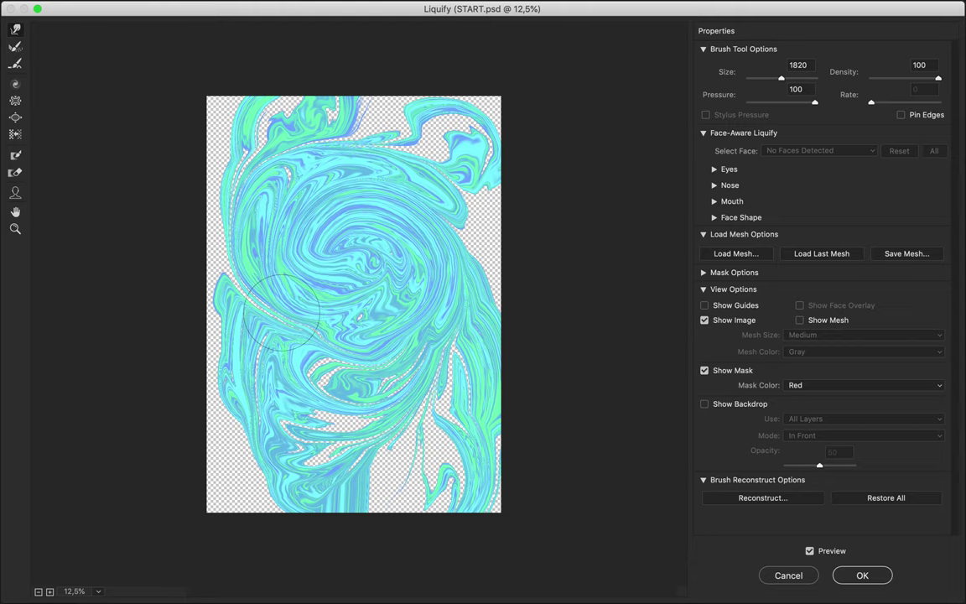
drag(324, 332, 333, 270)
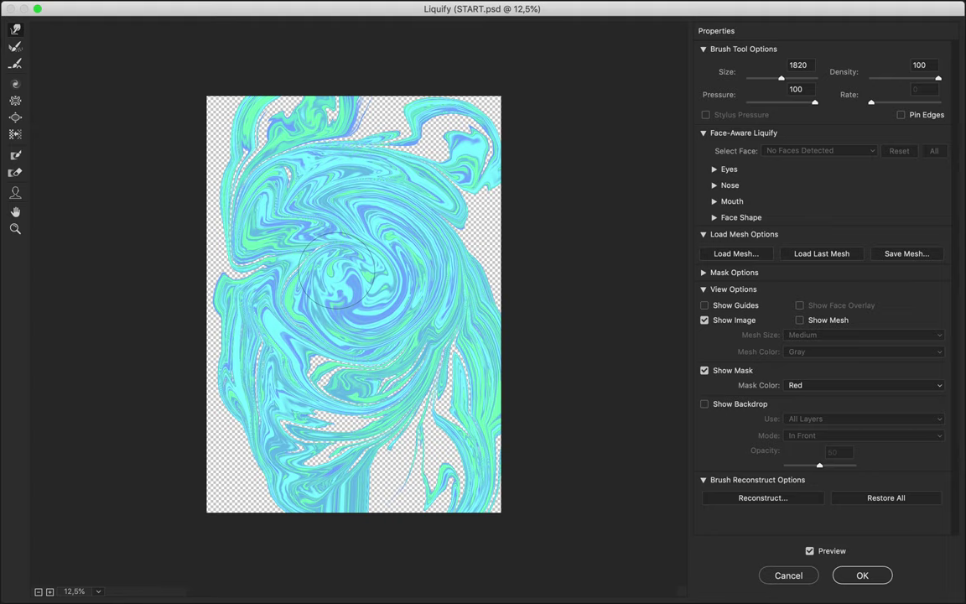
drag(333, 270, 419, 470)
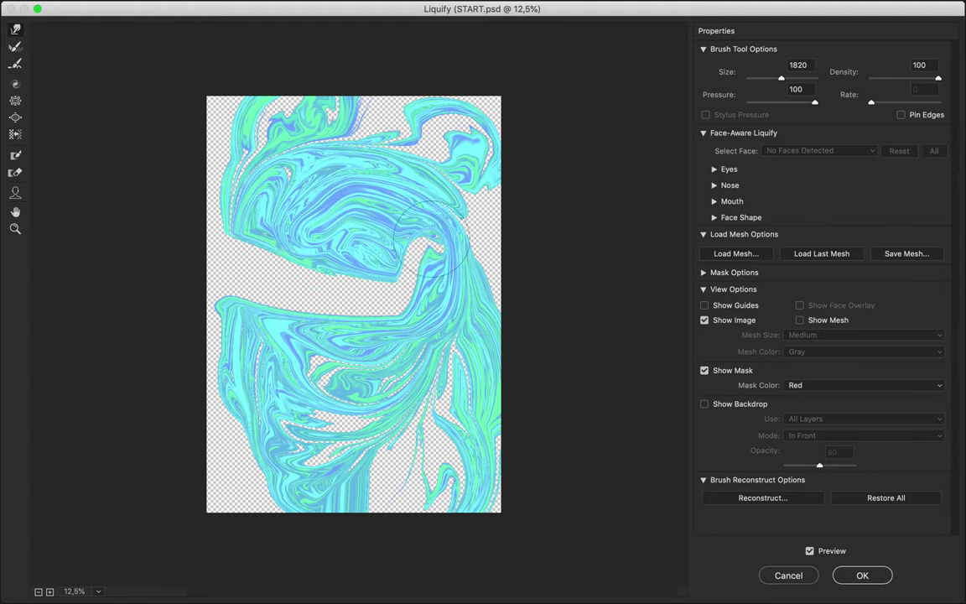
drag(361, 136, 451, 274)
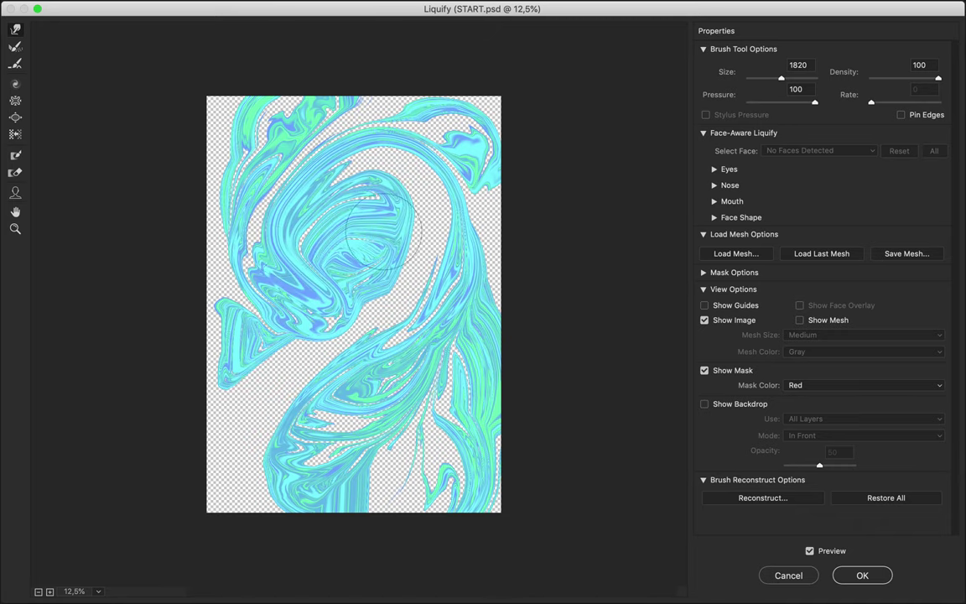
mouse_move(449, 267)
mouse_down()
mouse_move(270, 219)
mouse_move(266, 227)
mouse_up()
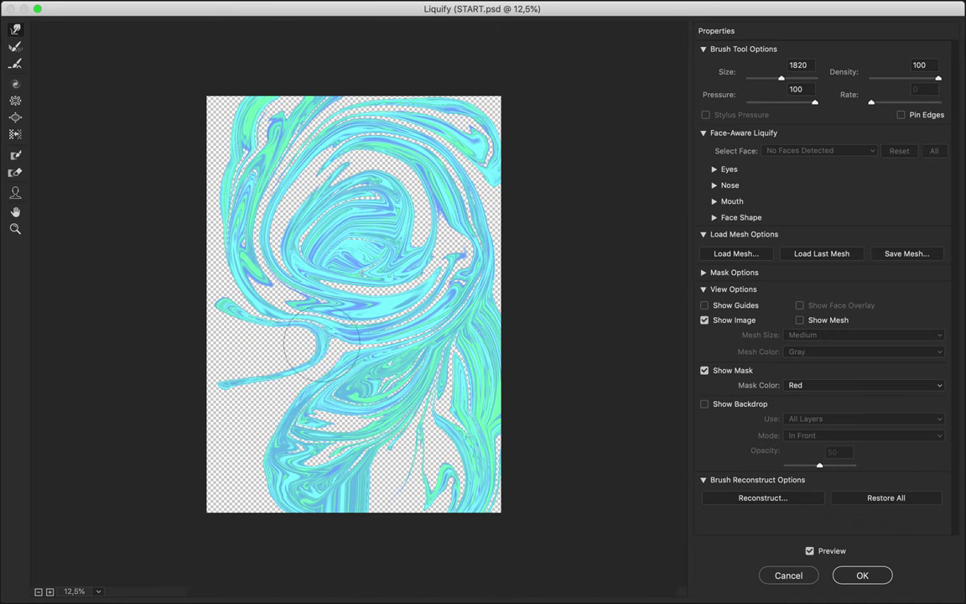
click(872, 575)
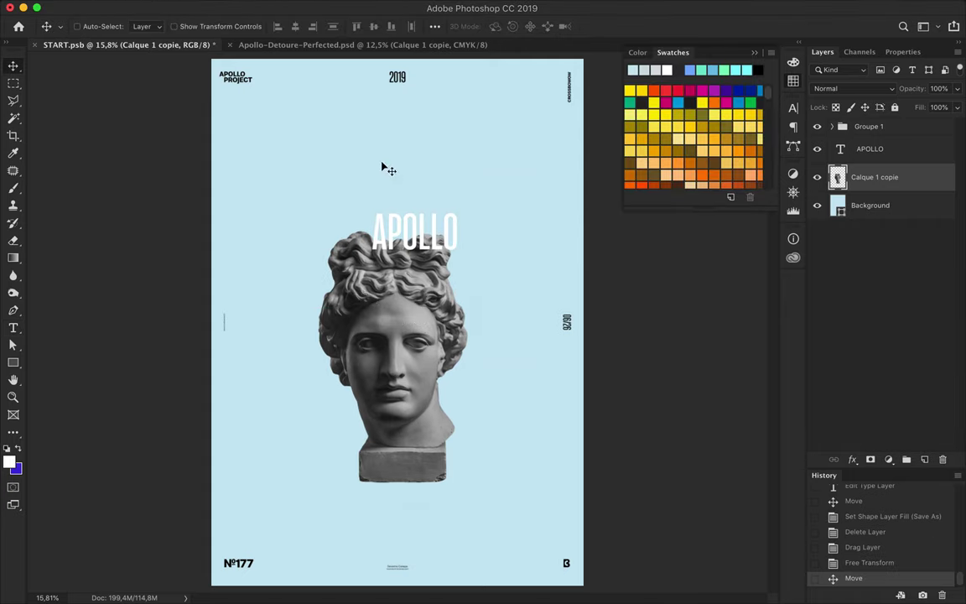
Step: Liquify the statue into warped streaks with a large lower loop, then add a new layer
key(ctrl+shift+x)
mouse_move(344, 319)
mouse_down()
mouse_move(431, 323)
mouse_move(442, 420)
mouse_move(312, 133)
mouse_move(248, 208)
mouse_move(616, 315)
mouse_up()
mouse_move(479, 520)
mouse_down()
mouse_move(512, 277)
mouse_move(289, 503)
mouse_move(349, 470)
mouse_move(361, 381)
mouse_move(251, 394)
mouse_move(168, 314)
mouse_move(457, 378)
mouse_move(354, 474)
mouse_up()
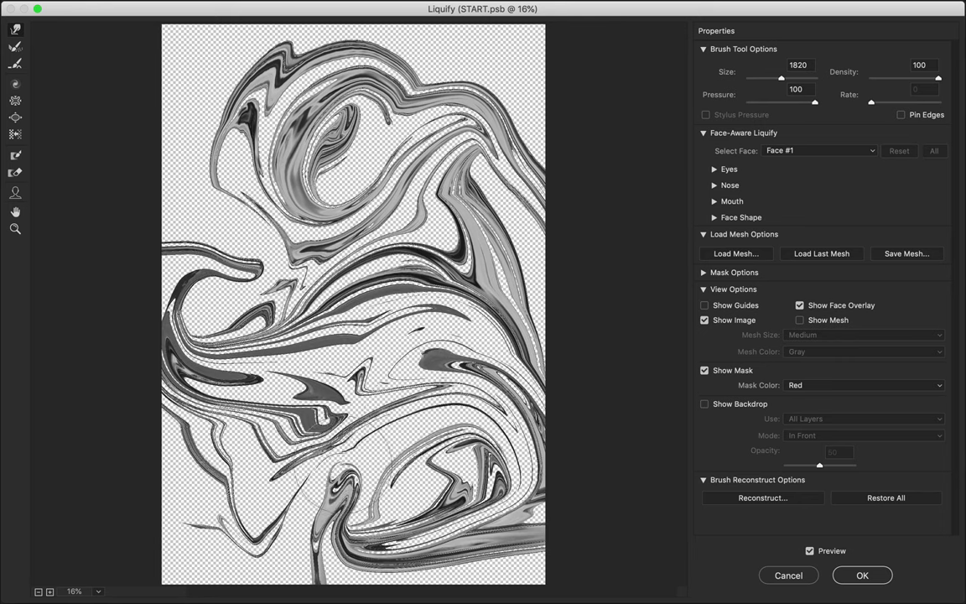
click(860, 574)
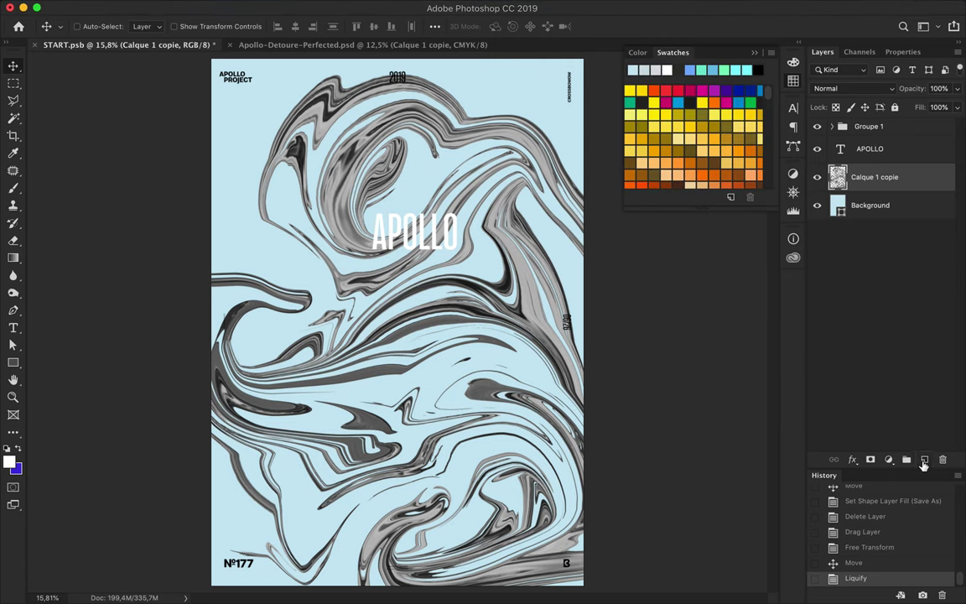
click(924, 460)
Step: Set a 508 px soft brush and paint long blue diagonal strokes across the poster
key(b)
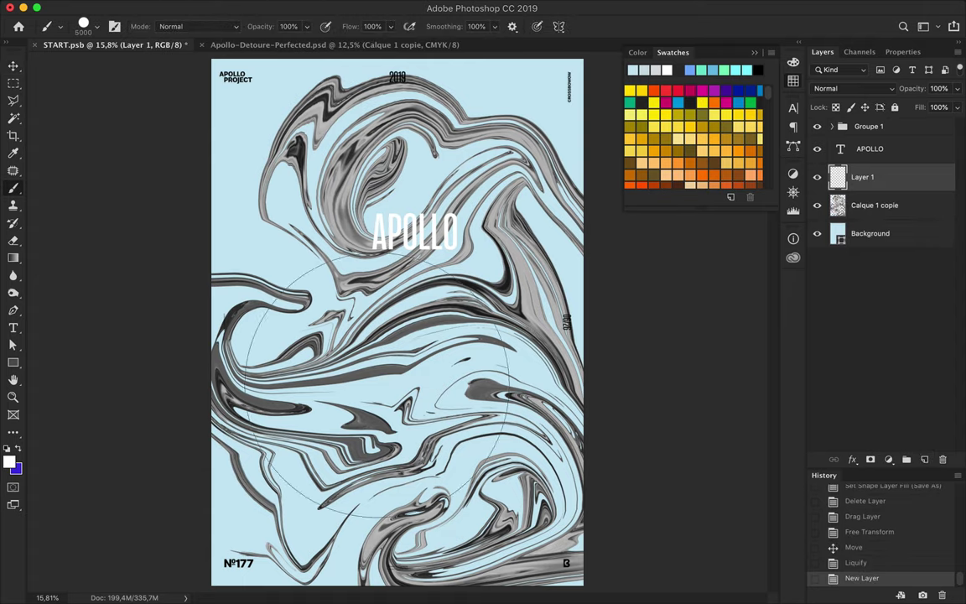
right_click(573, 202)
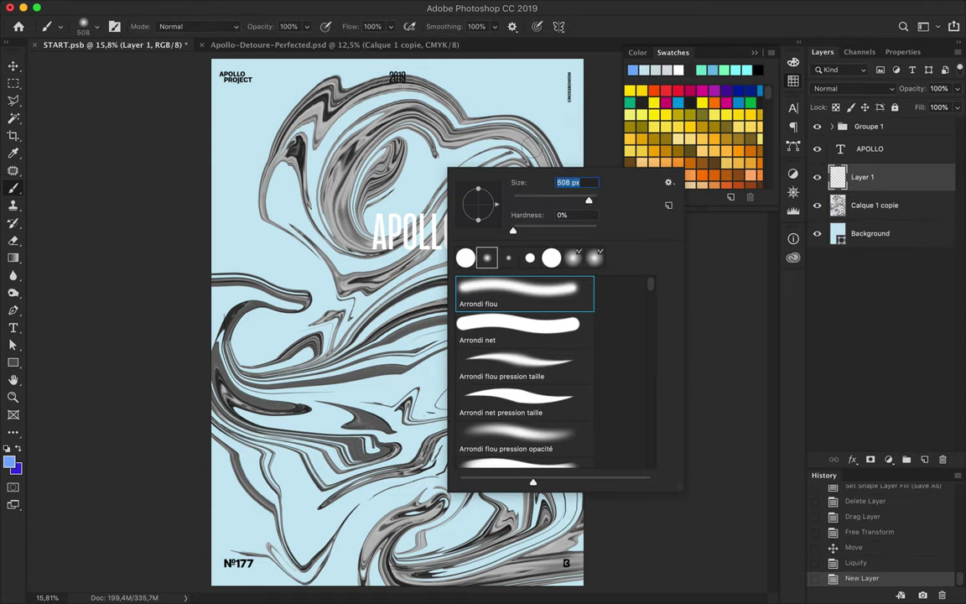
key(Return)
drag(218, 453, 545, 92)
mouse_move(490, 318)
mouse_down()
mouse_move(578, 390)
mouse_move(285, 373)
mouse_up()
drag(318, 498, 579, 436)
Step: Paint teal strokes across the middle and top, plus light-blue and blue strokes
click(703, 73)
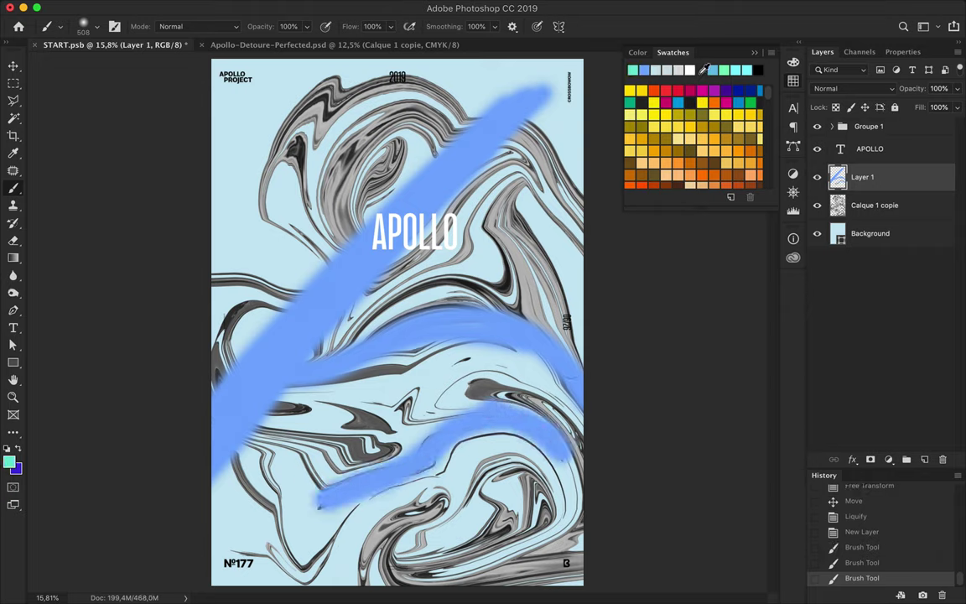
drag(312, 349, 579, 361)
drag(444, 84, 297, 144)
drag(285, 533, 282, 545)
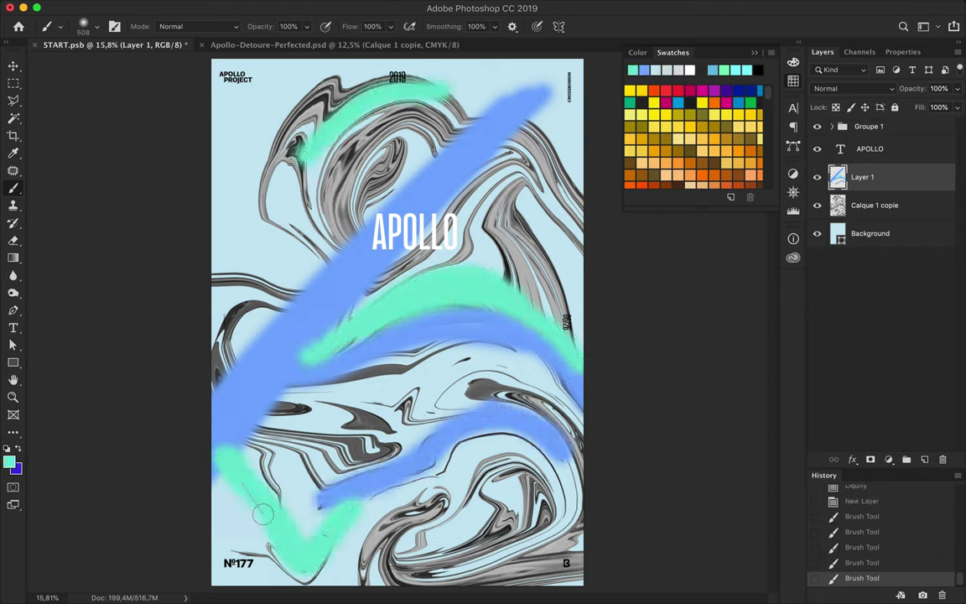
drag(361, 64, 301, 251)
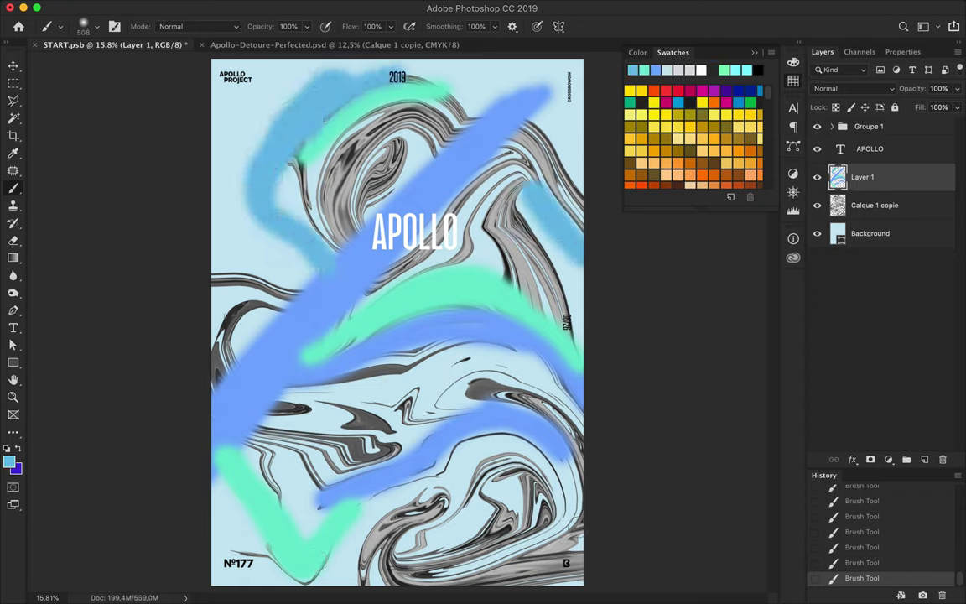
drag(580, 526, 624, 556)
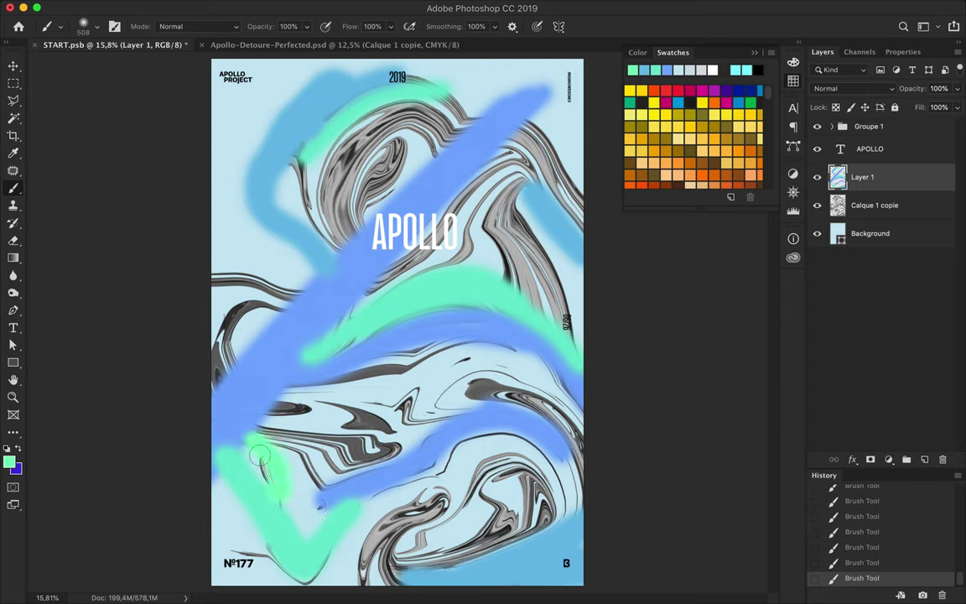
Step: Paint a green S-curve, diagonal and band, then cyan over the top, right and lower swirls
drag(293, 302, 243, 385)
drag(394, 252, 524, 168)
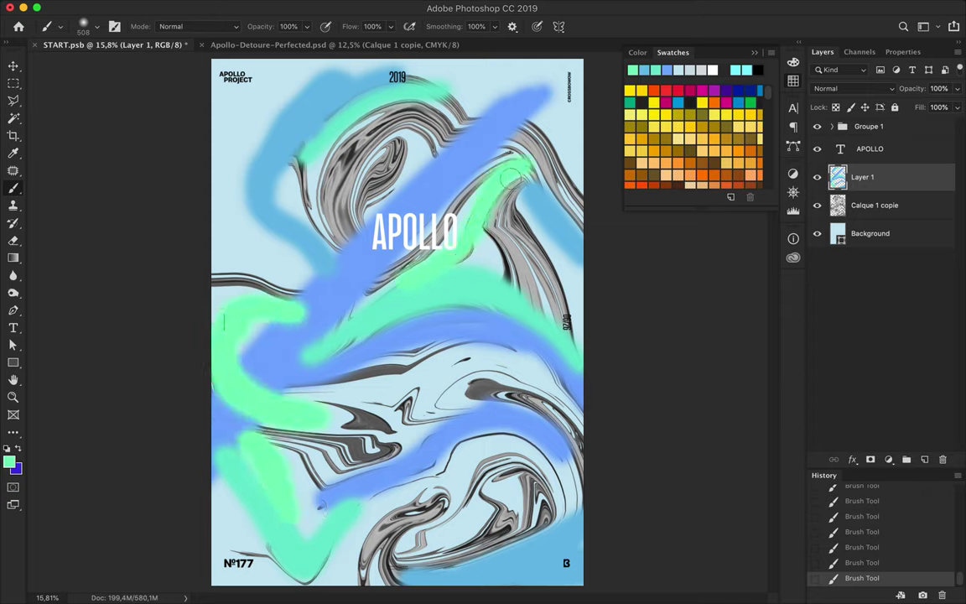
mouse_move(328, 353)
mouse_down()
mouse_move(510, 309)
mouse_move(301, 339)
mouse_move(370, 355)
mouse_up()
mouse_move(344, 243)
mouse_down()
mouse_move(444, 117)
mouse_move(396, 87)
mouse_up()
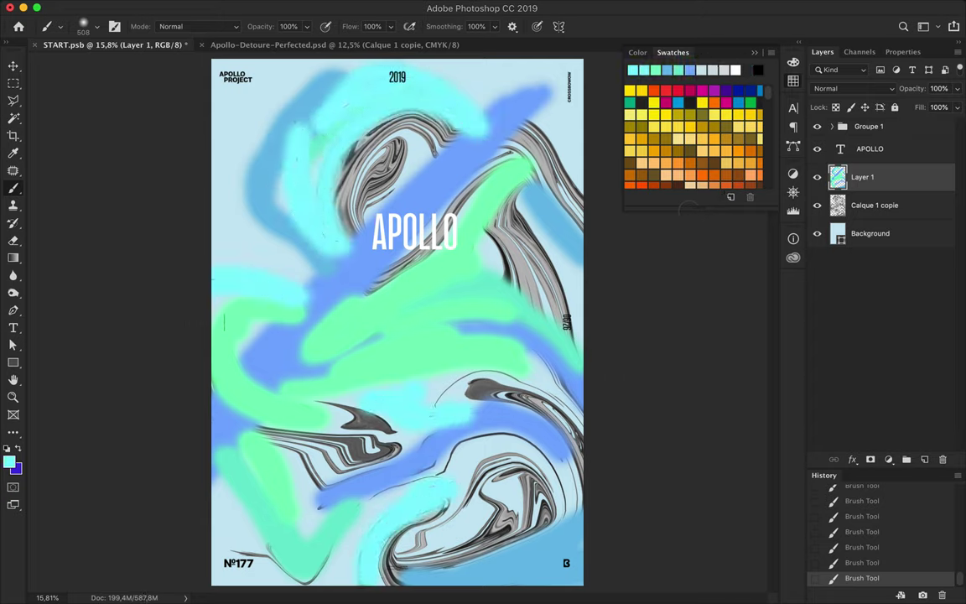
drag(445, 172, 503, 285)
drag(482, 189, 536, 306)
drag(517, 136, 595, 211)
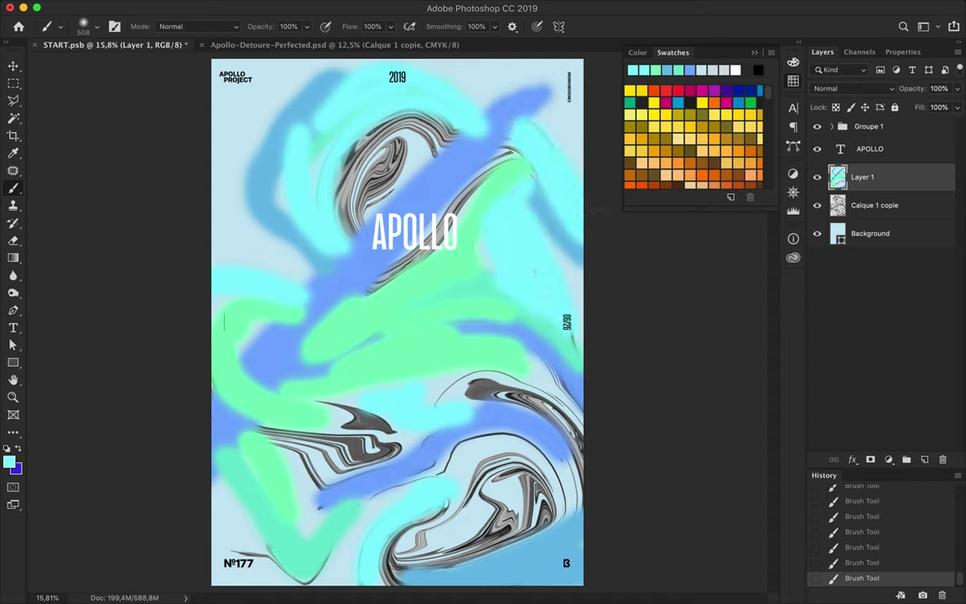
drag(413, 541, 556, 531)
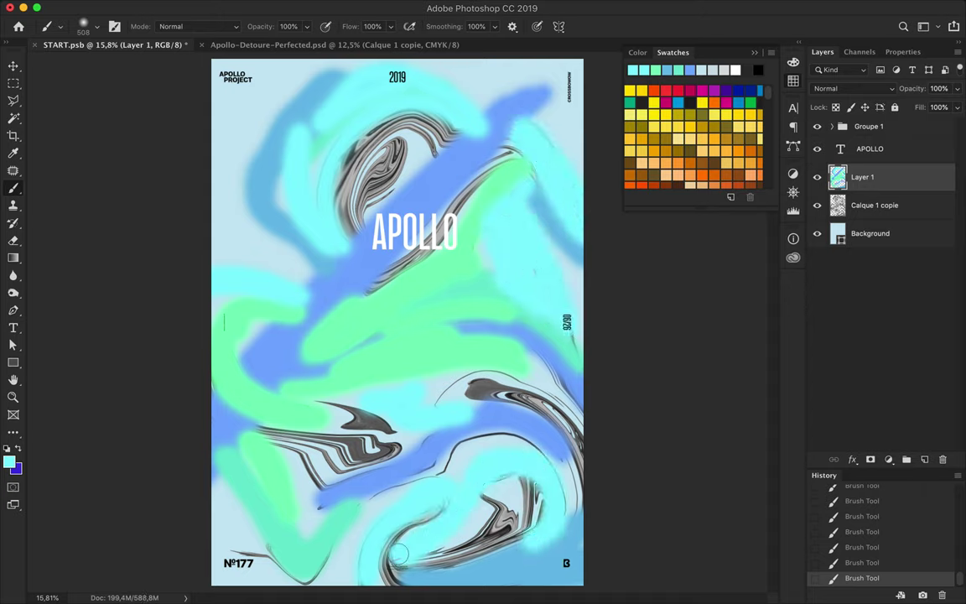
Step: Cover the remaining grey swirls with blue and light cyan strokes
drag(338, 405, 334, 397)
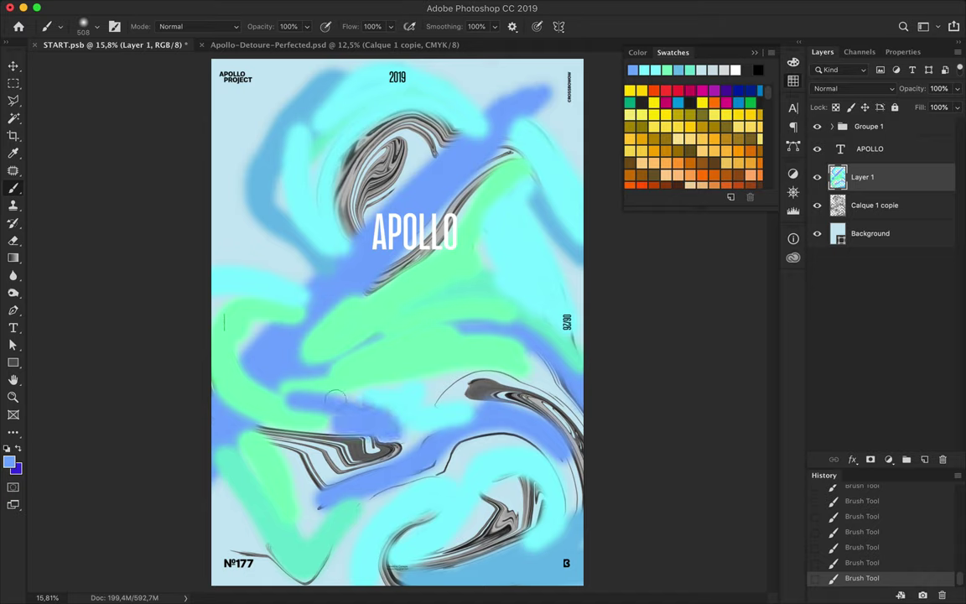
drag(332, 198, 436, 134)
drag(285, 444, 375, 441)
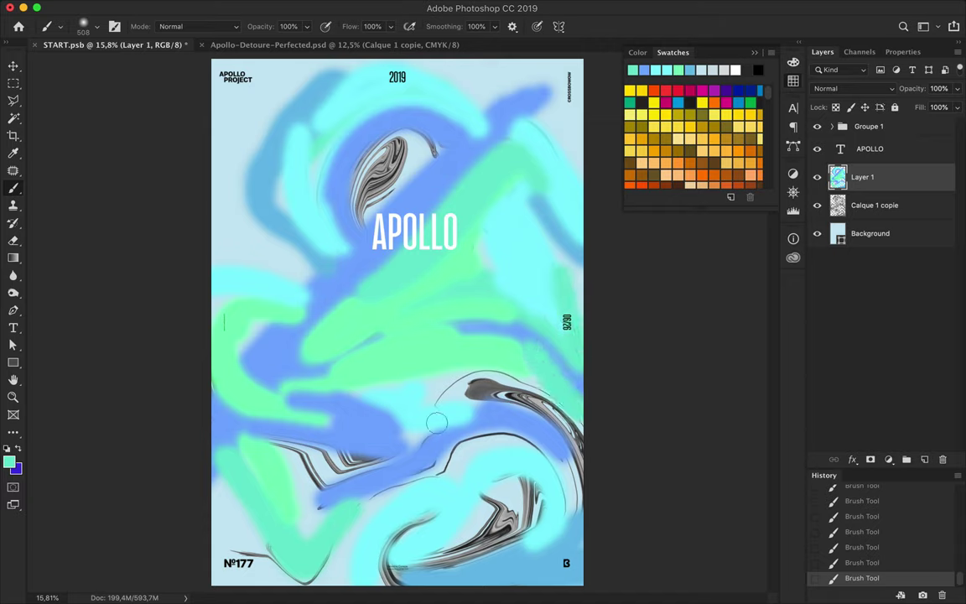
drag(432, 404, 452, 391)
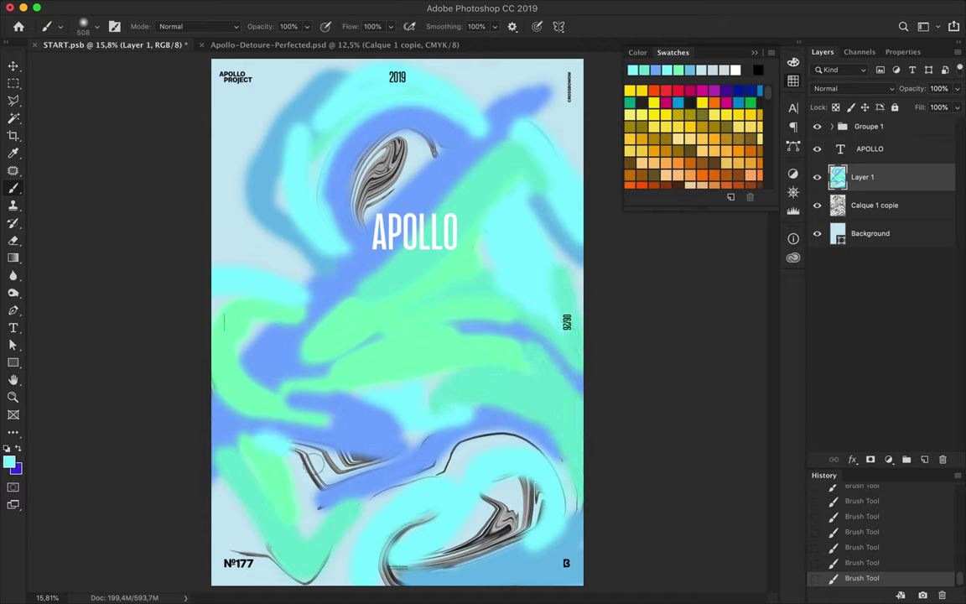
drag(308, 459, 377, 464)
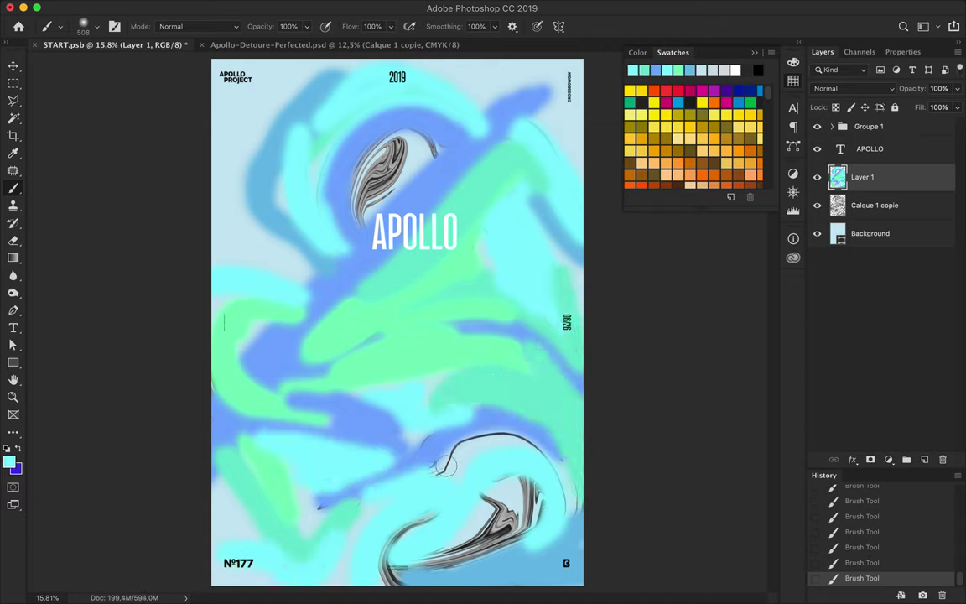
drag(373, 181, 410, 117)
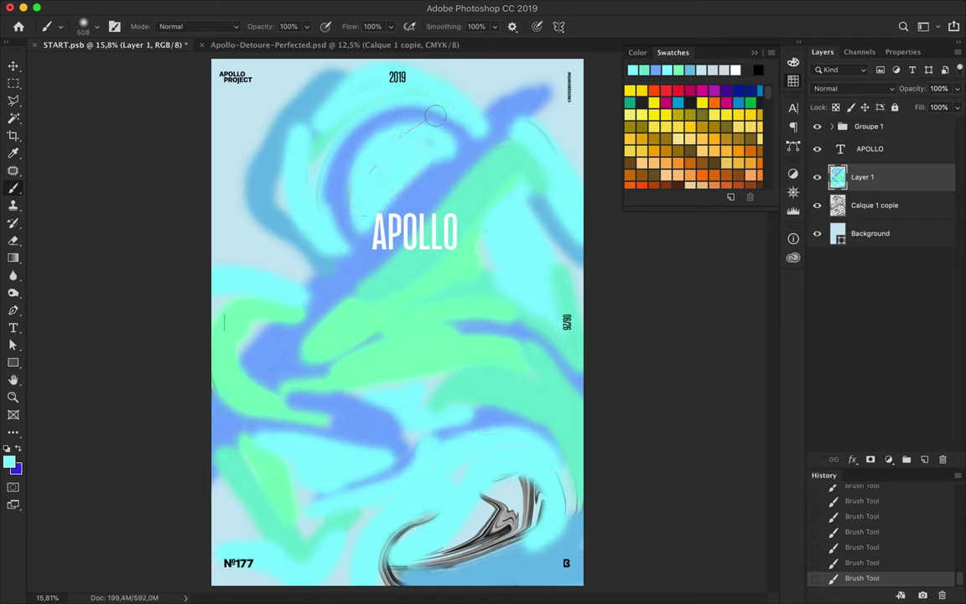
drag(394, 507, 491, 436)
Step: Pick green and clip the paint layer to the marble layer
click(679, 70)
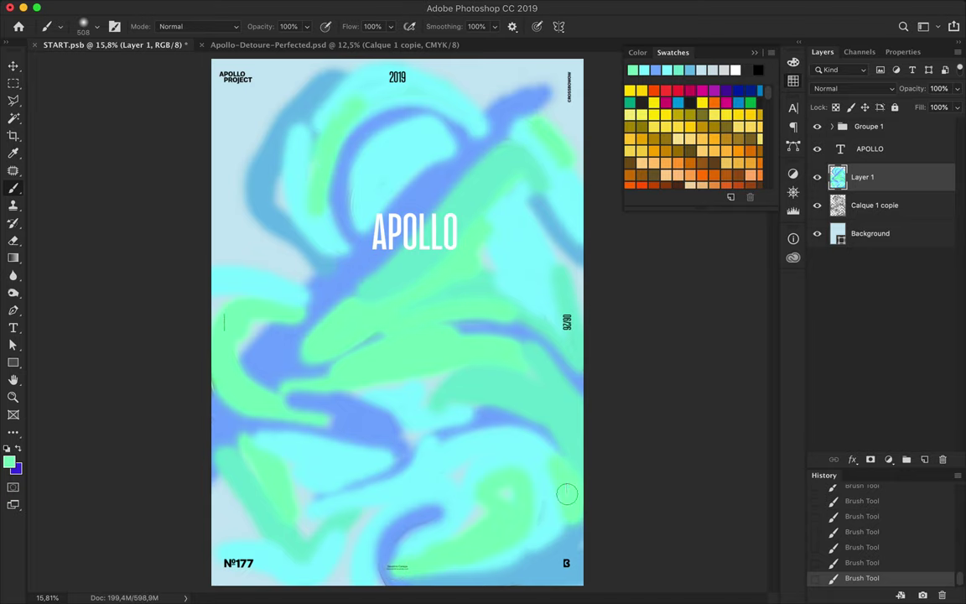
alt+click(881, 185)
click(853, 88)
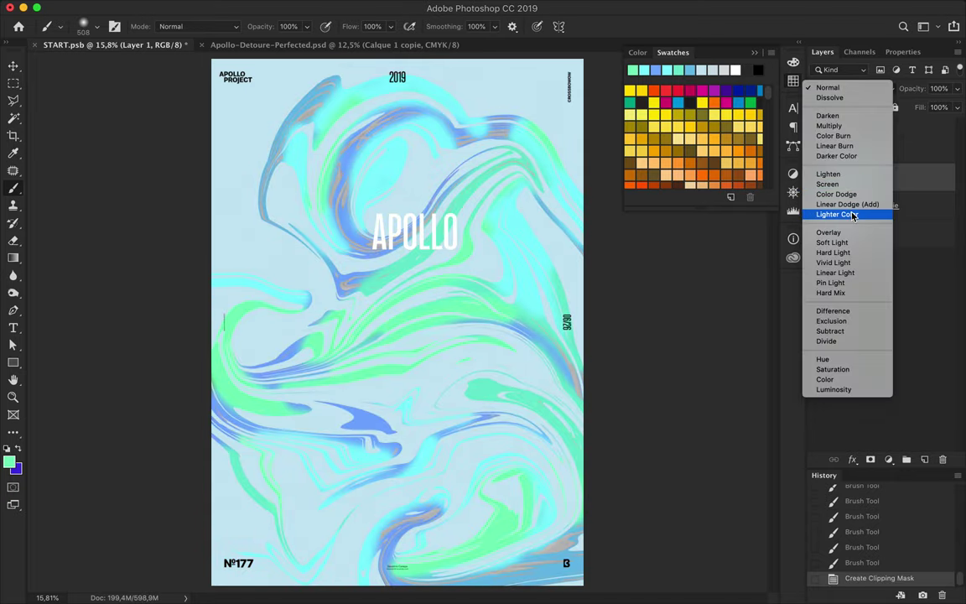
Step: Blend the paint as Overlay, then High Pass the raised marble copy at 8.7 px in Overlay
click(828, 232)
drag(908, 210, 880, 191)
click(330, 6)
click(536, 295)
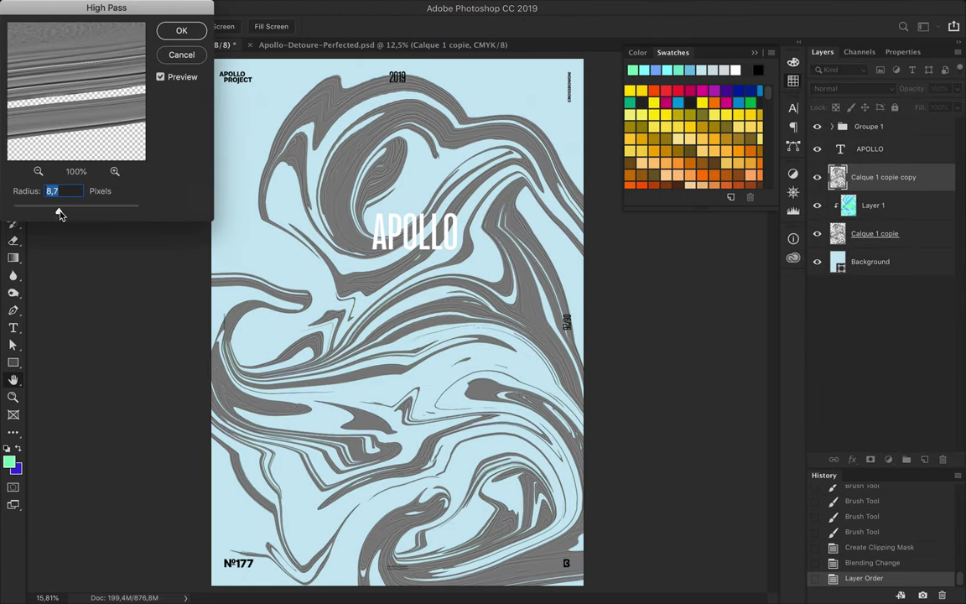
click(179, 32)
click(853, 88)
click(847, 237)
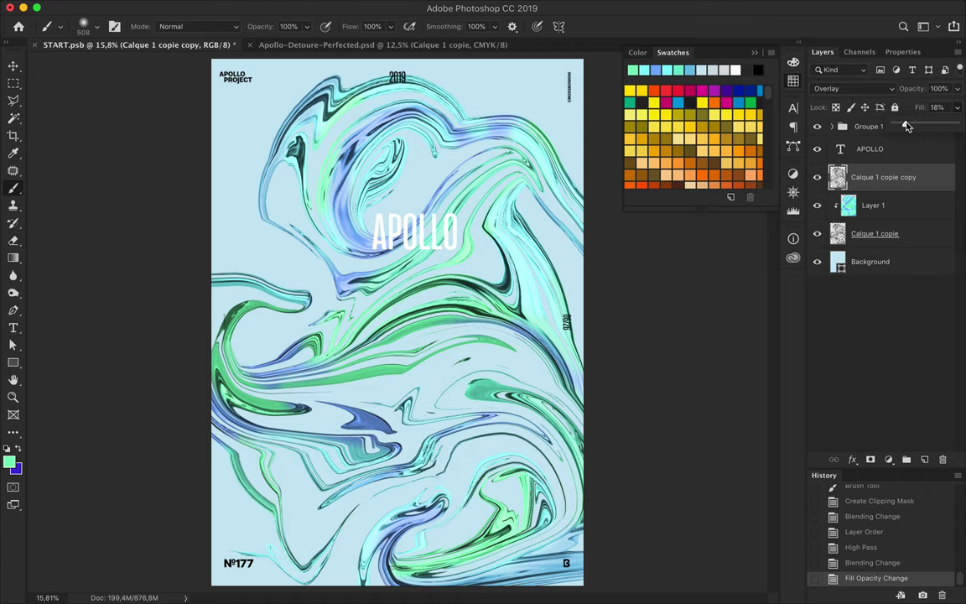
Step: Duplicate Layer 1 as a Linear Dodge (Add) copy and lower Layer 1 copy fill to 21%
mouse_move(871, 206)
mouse_down()
mouse_move(887, 195)
mouse_move(886, 250)
mouse_up()
click(873, 88)
click(839, 47)
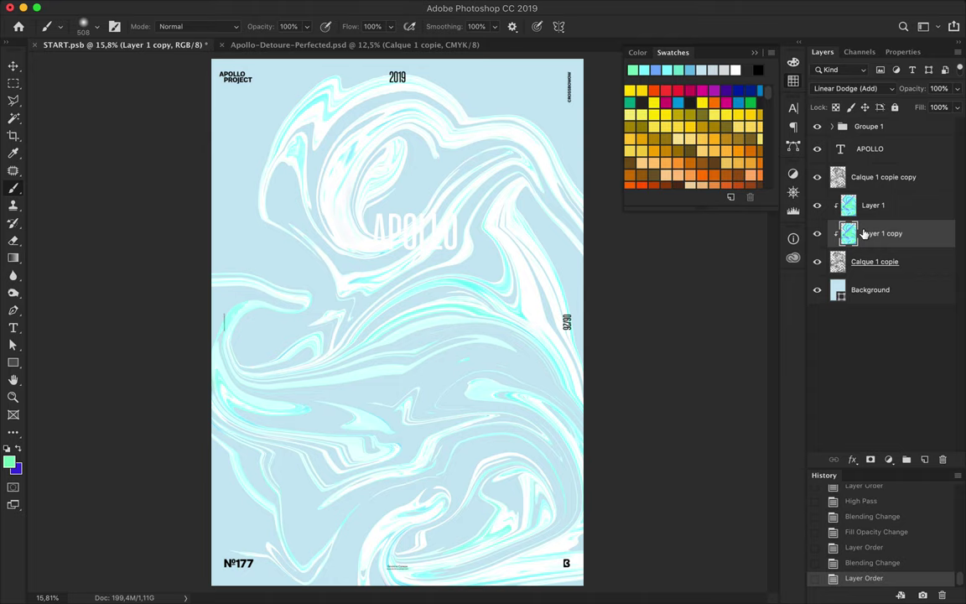
click(889, 205)
key(alt+bracketleft)
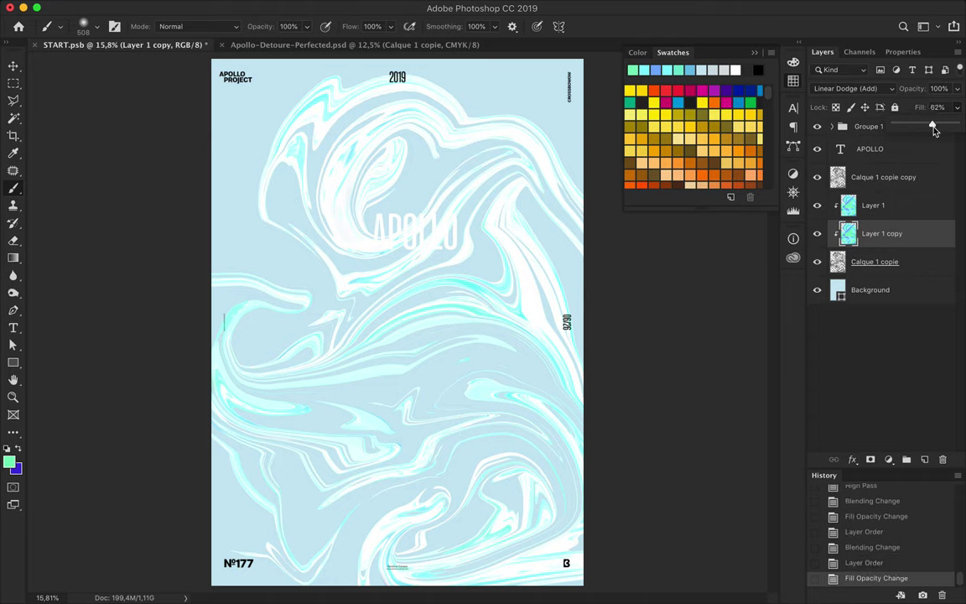
drag(928, 127, 907, 127)
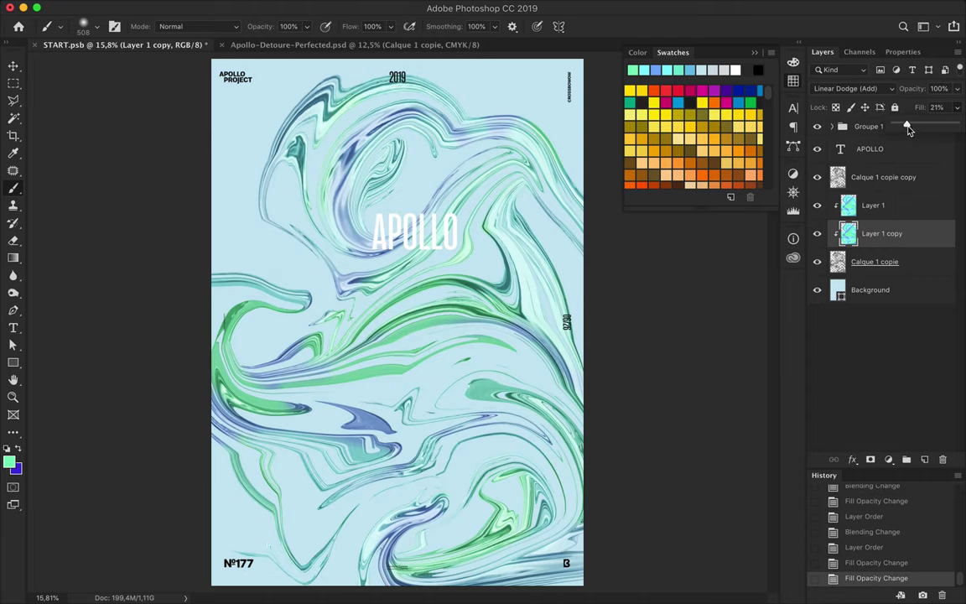
Step: Add a Levels adjustment with the black input raised to 108
click(889, 207)
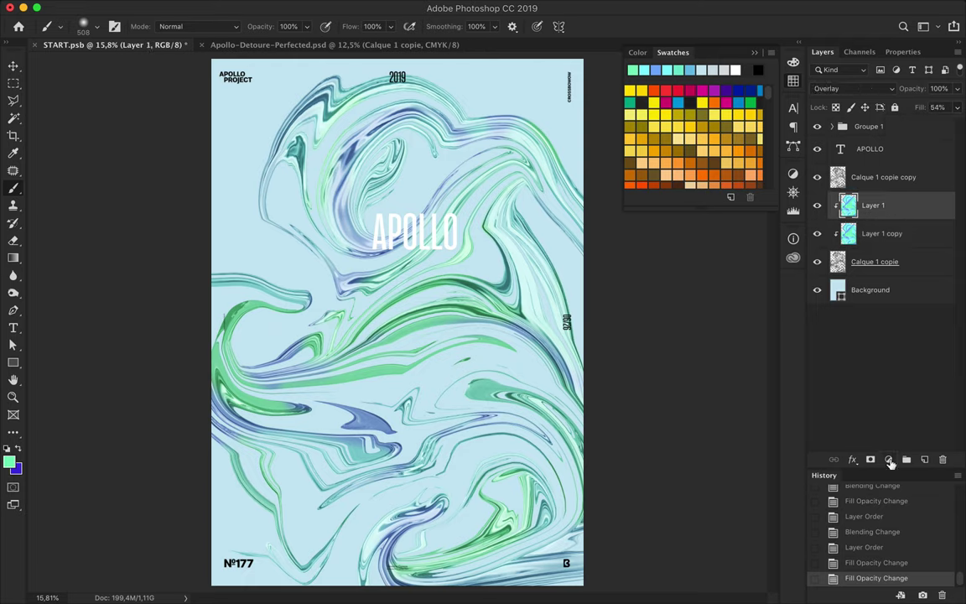
click(890, 459)
click(876, 524)
drag(835, 190, 882, 191)
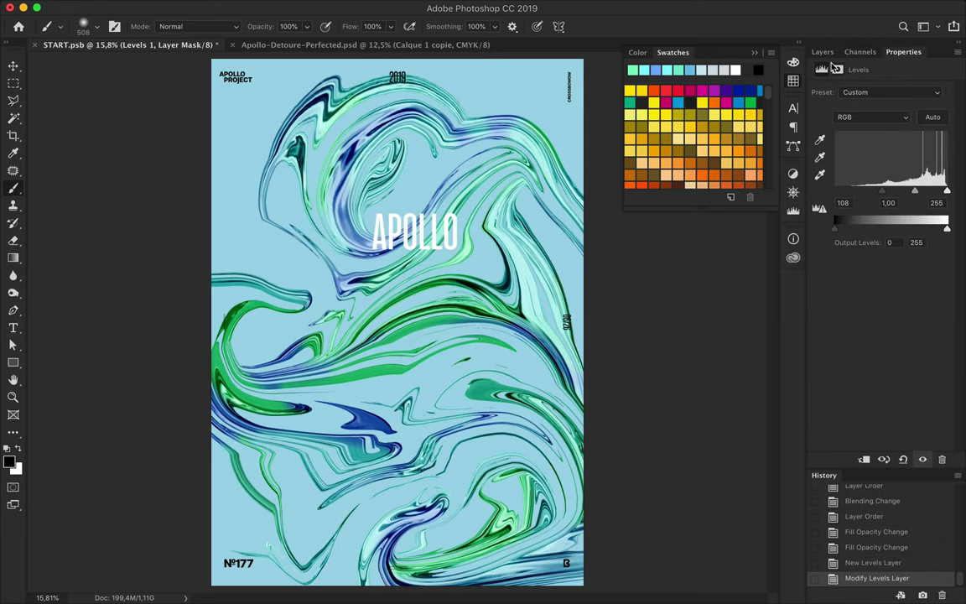
Step: Group the marble layers into Group 1, clip Levels to it and retune inputs to 132/2.30
click(822, 52)
click(906, 460)
alt+click(852, 213)
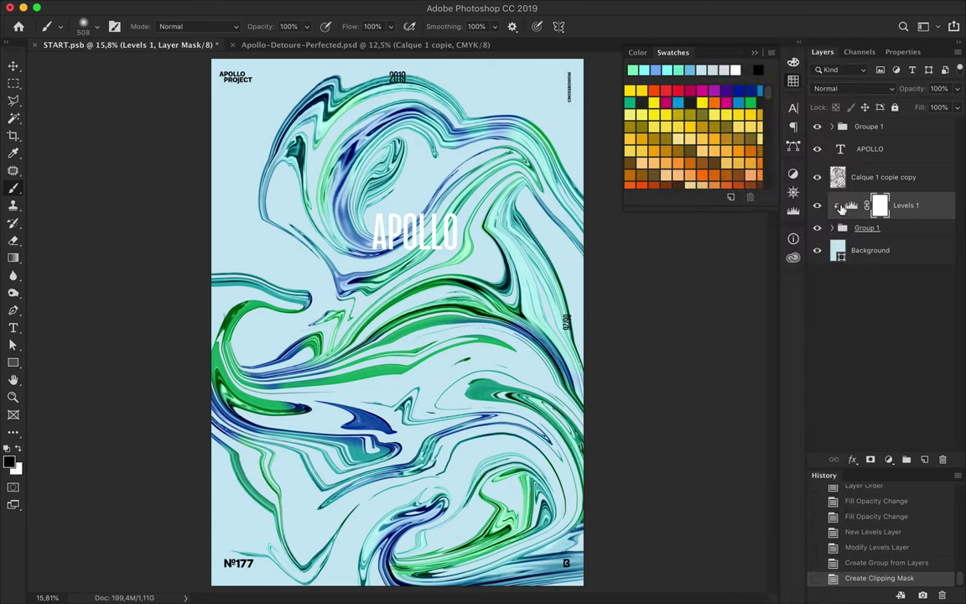
click(841, 205)
mouse_move(882, 191)
mouse_down()
mouse_move(929, 192)
mouse_move(895, 192)
mouse_up()
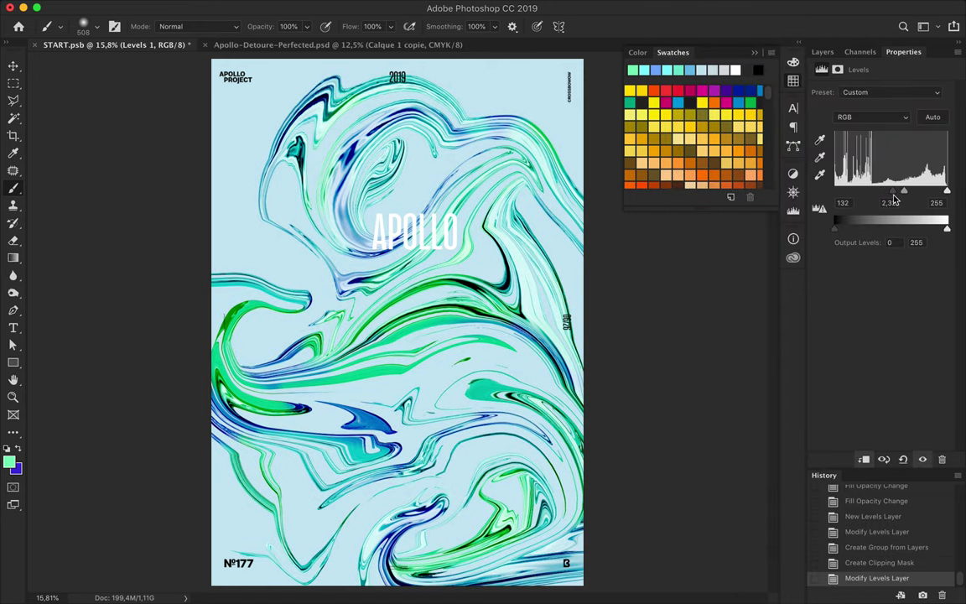
Step: Expand Group 1 and select Layer 1 for blurring
click(821, 52)
click(831, 228)
click(883, 249)
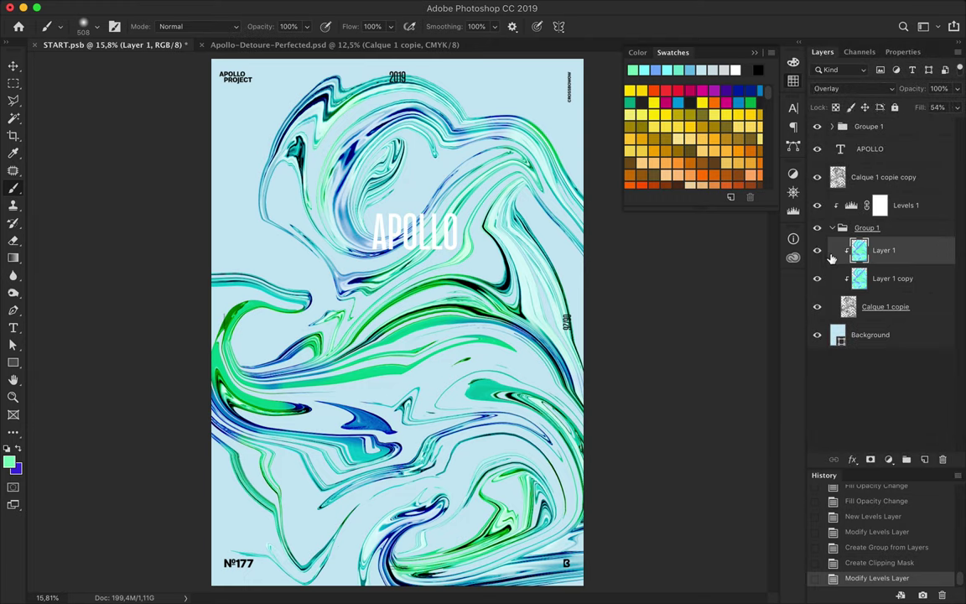
click(329, 8)
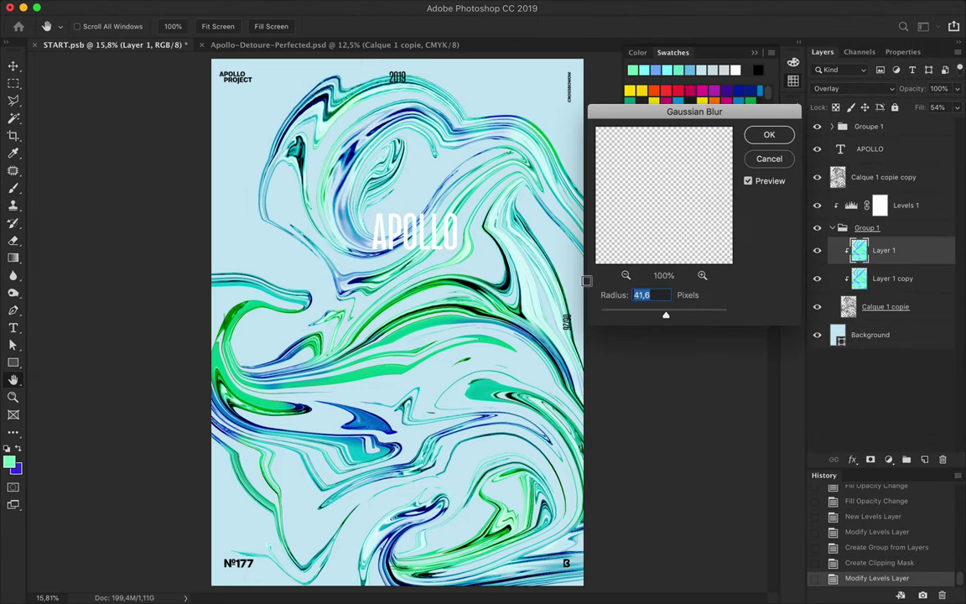
Step: Apply a 41.6 px Gaussian blur to Layer 1, undoing a stray fill change
key(Return)
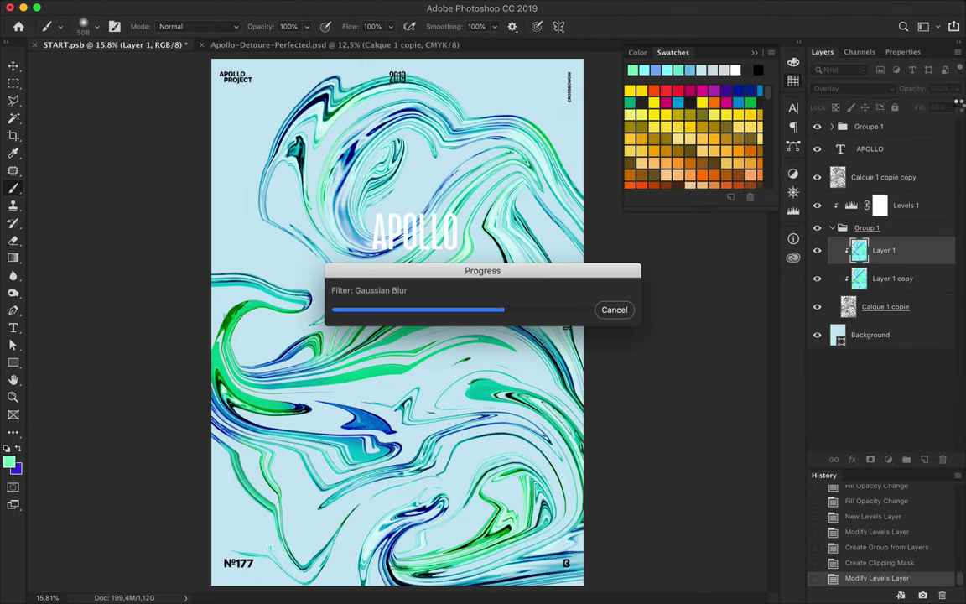
drag(955, 124, 936, 126)
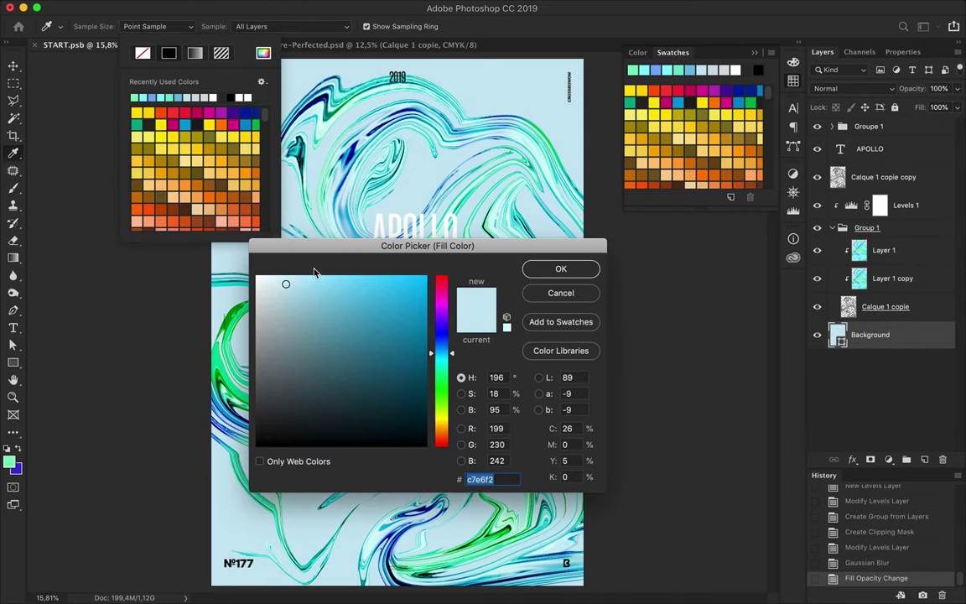
key(Return)
key(Return)
key(ctrl+z)
key(v)
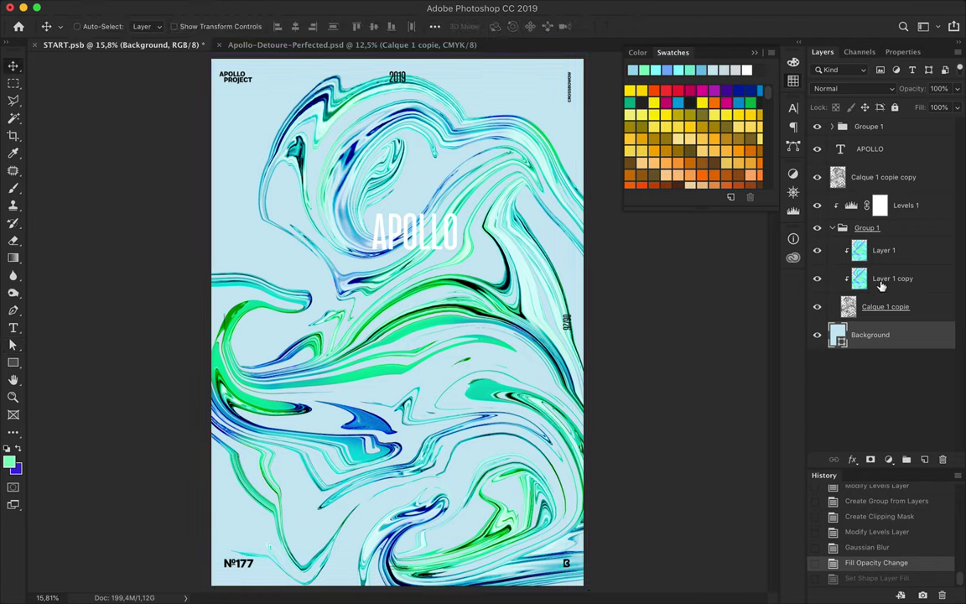
Step: Duplicate Layer 1 copy as Layer 1 copy 2, set Vivid Light and clip it
click(892, 278)
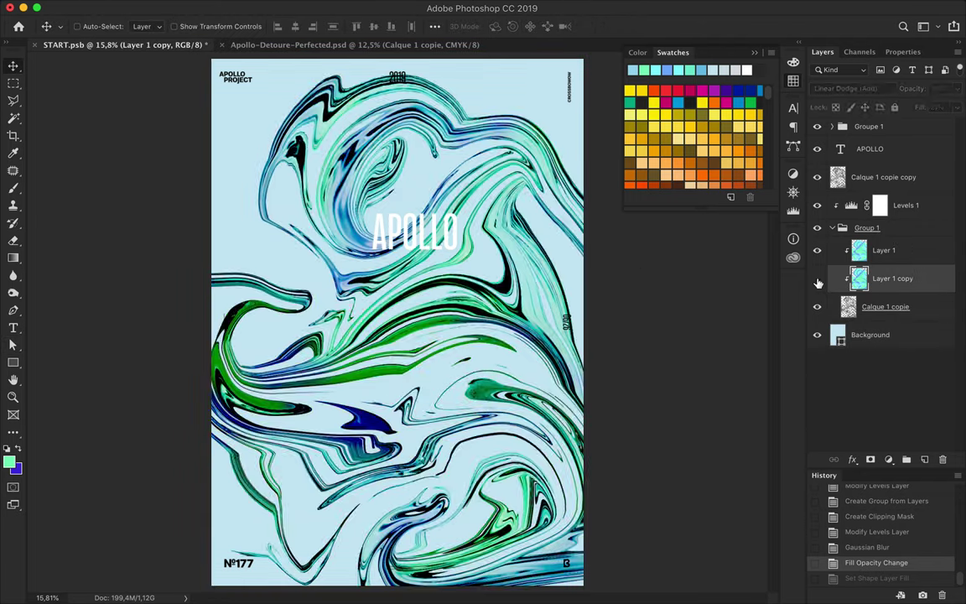
drag(926, 278, 922, 250)
click(853, 88)
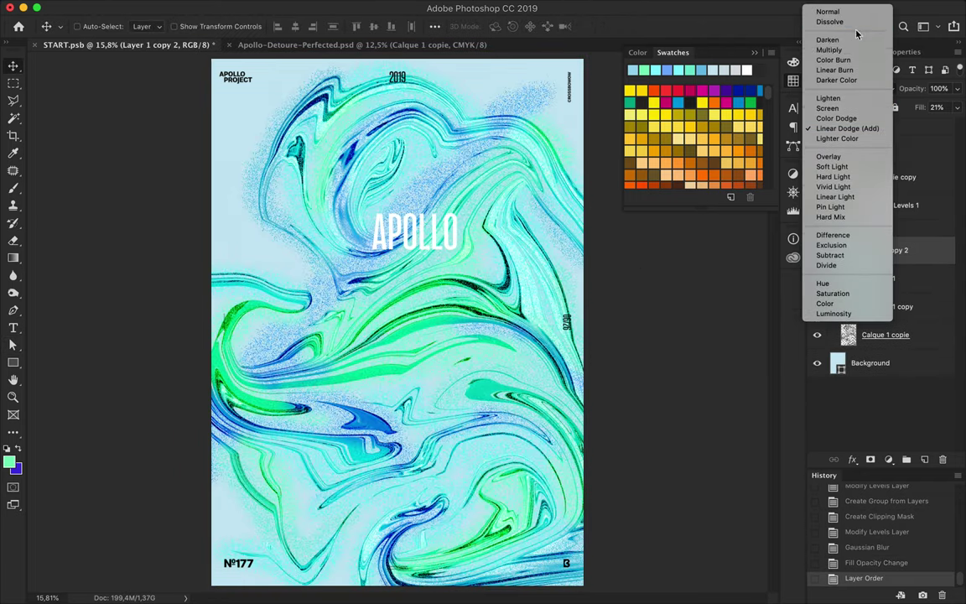
click(834, 187)
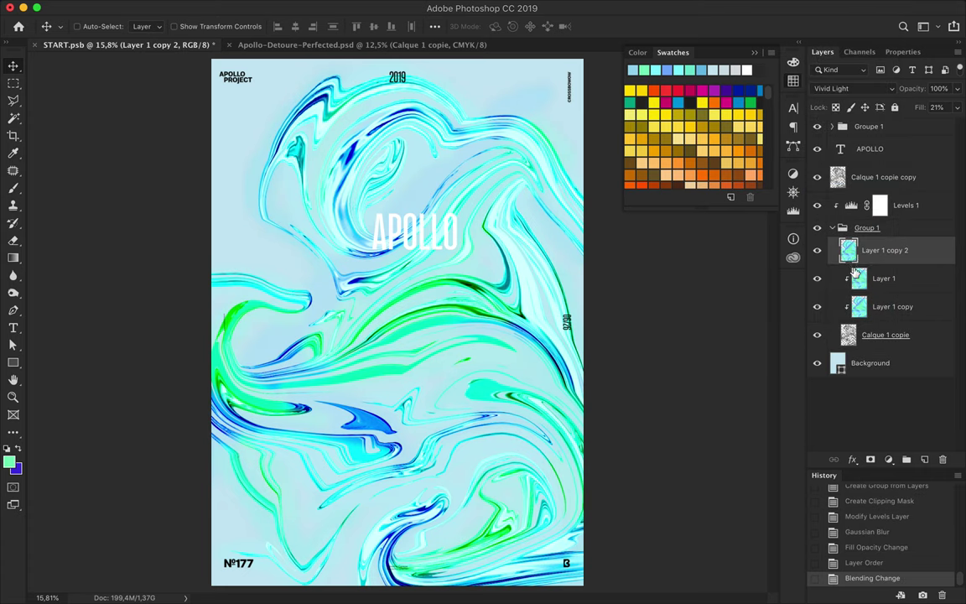
alt+click(856, 266)
Step: Tint the Background grey-blue and merge duplicated marble copies at the top of Group 1
double_click(837, 362)
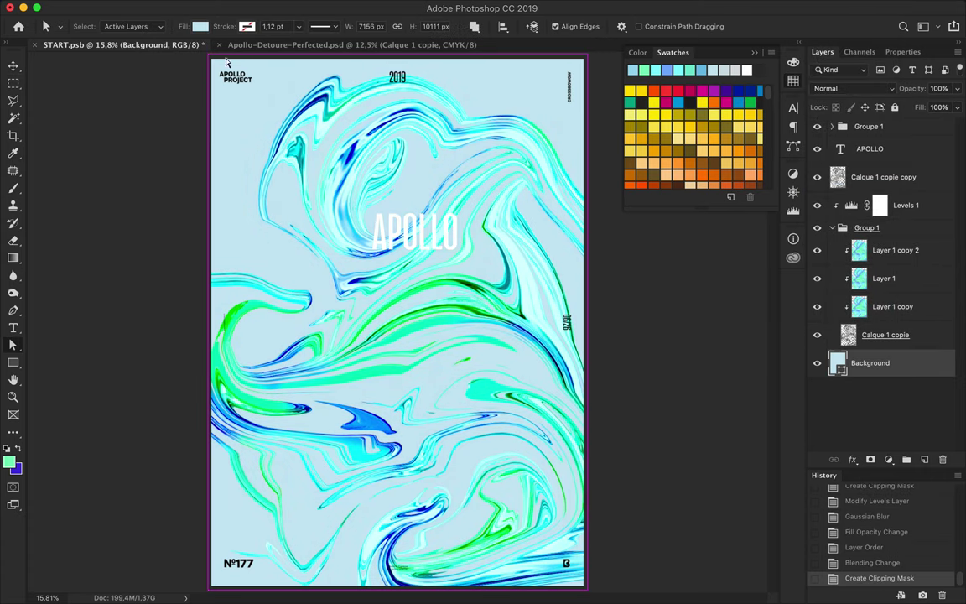
click(561, 267)
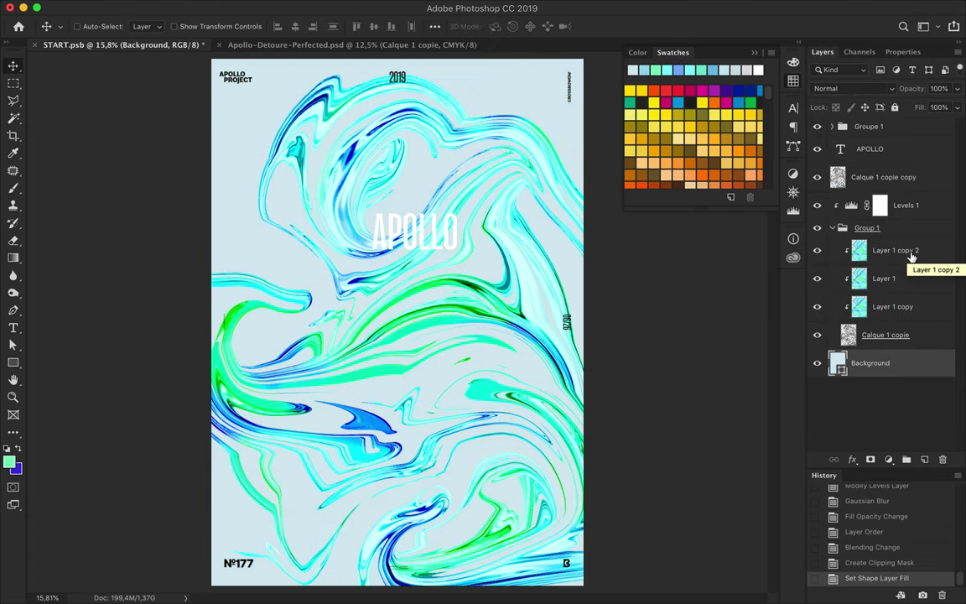
mouse_move(879, 318)
mouse_down()
mouse_move(878, 243)
mouse_move(847, 373)
mouse_up()
key(ctrl+e)
click(845, 88)
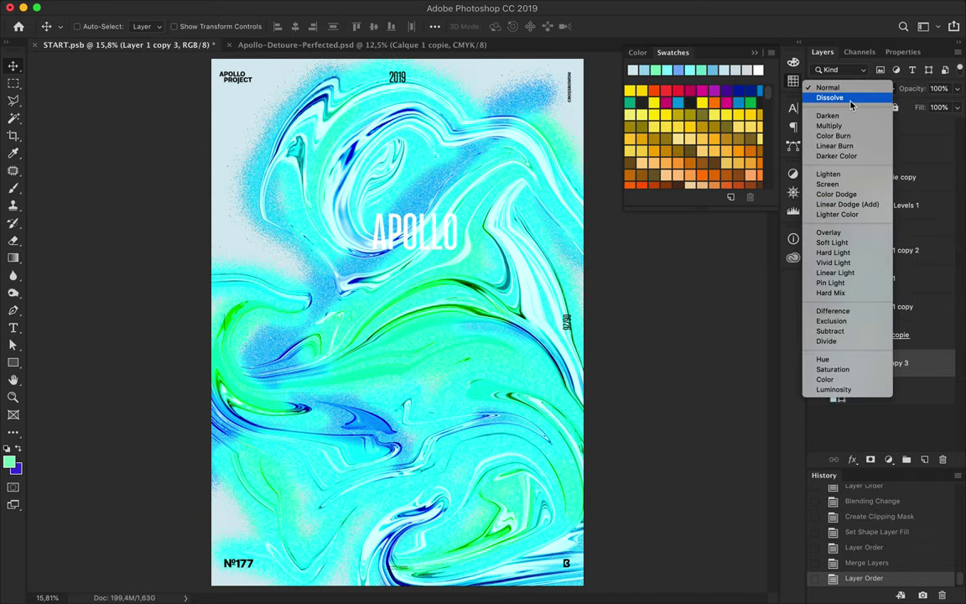
Step: Rework the copies, reorder and clip them, and merge into Layer 1 copy 4 above Background
key(Escape)
key(ctrl+z)
key(ctrl+z)
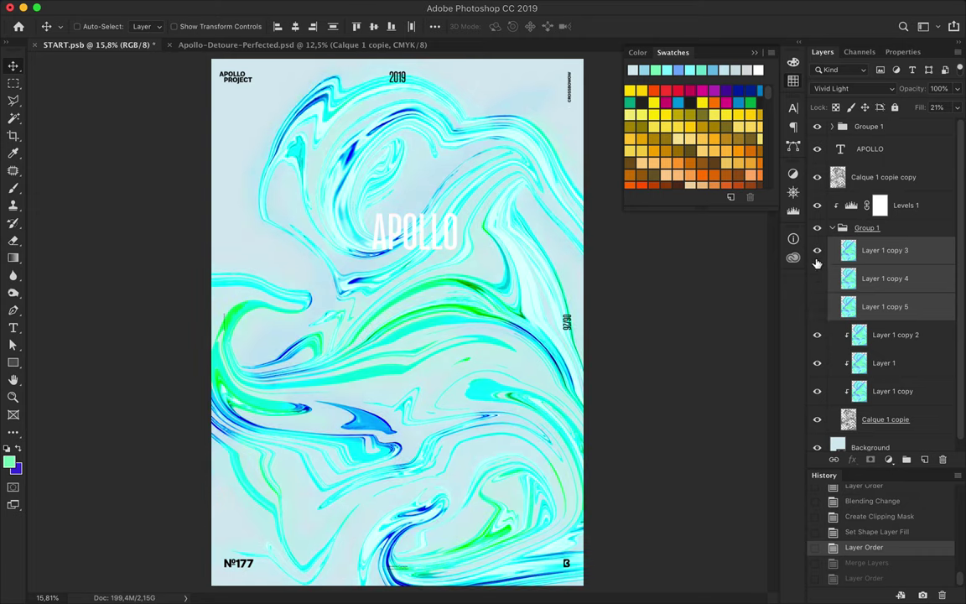
key(Delete)
mouse_move(884, 391)
mouse_down()
mouse_move(841, 251)
mouse_move(868, 258)
mouse_up()
key(ctrl+alt+g)
key(ctrl+alt+g)
mouse_move(829, 339)
mouse_down()
mouse_move(847, 248)
mouse_move(880, 377)
mouse_up()
key(ctrl+e)
click(330, 7)
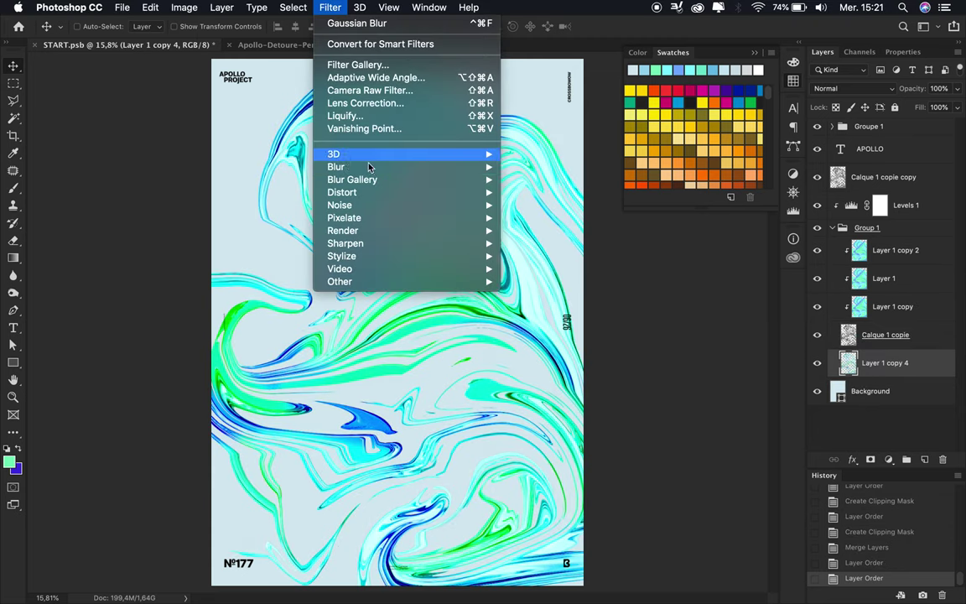
Step: Blur Layer 1 copy 4 by 70.7 px, offset it as a low-fill Darken shadow, and set Levels to 138/0.91/255
click(545, 217)
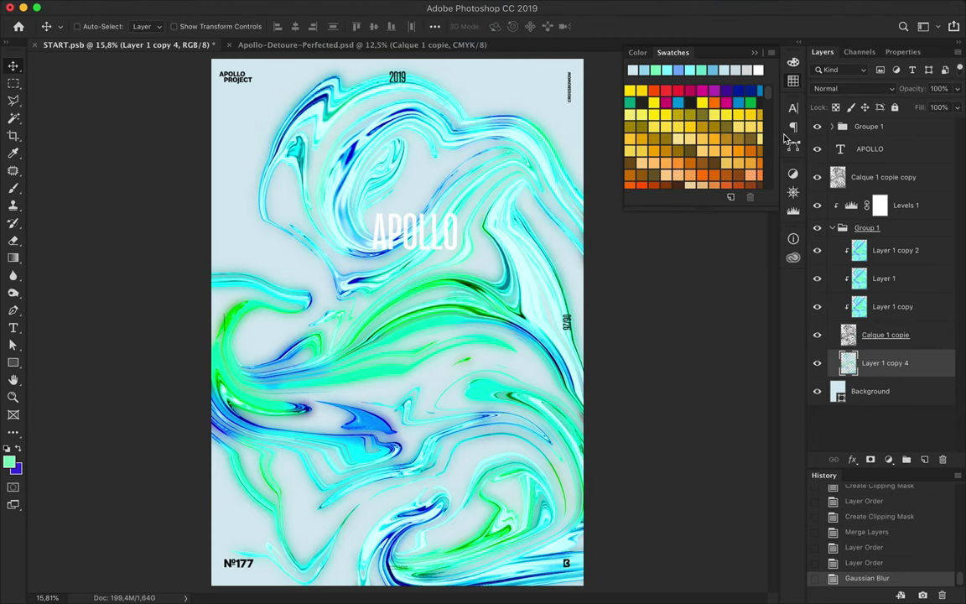
drag(547, 350, 529, 317)
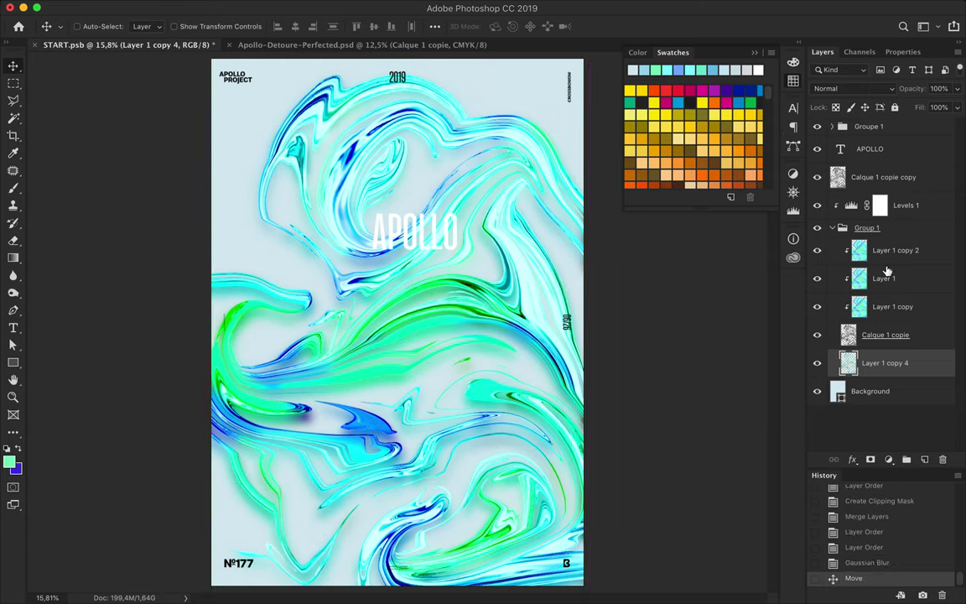
click(852, 88)
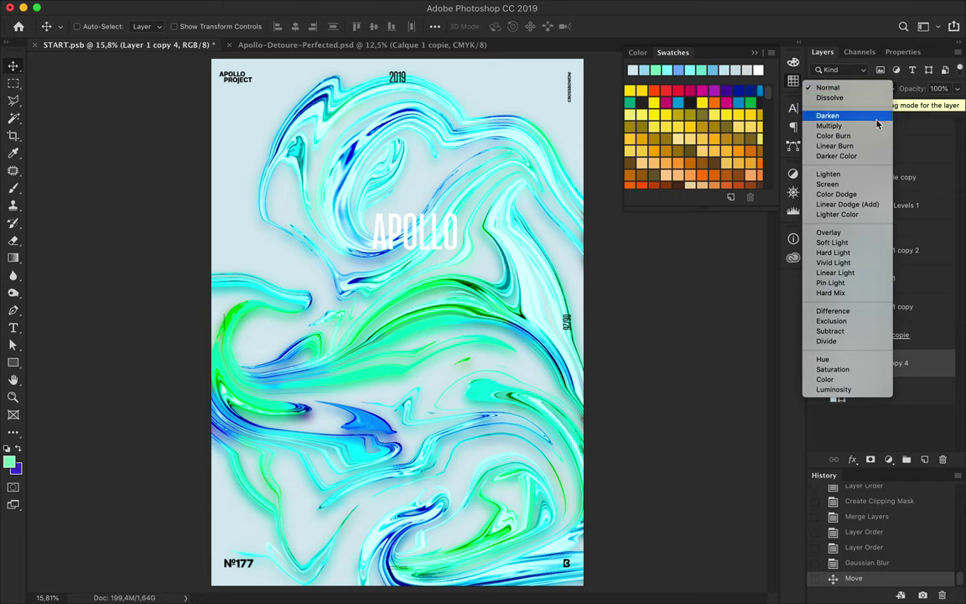
click(830, 123)
click(956, 107)
drag(954, 126, 937, 127)
double_click(851, 205)
drag(835, 191, 911, 193)
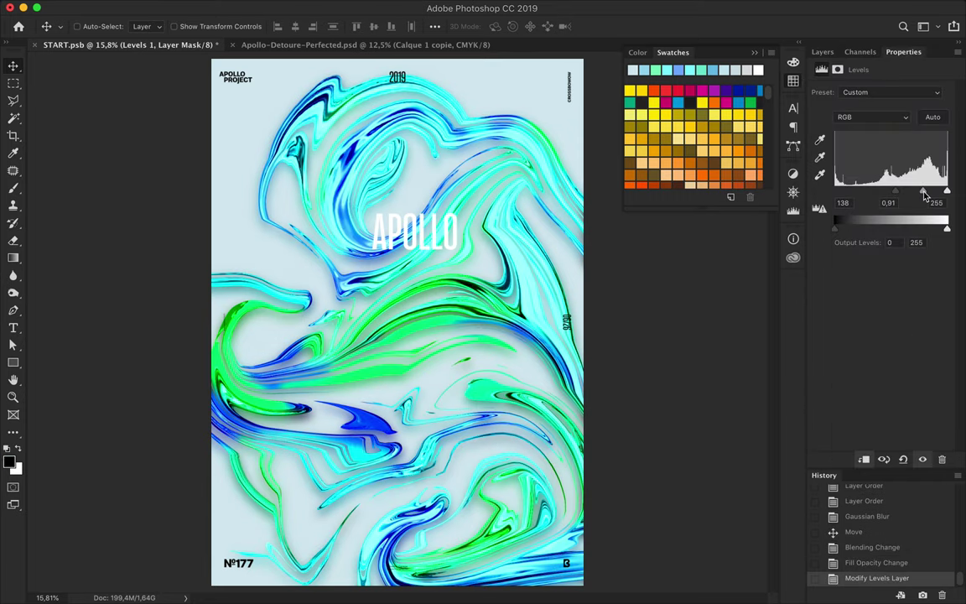
Step: Darken the marble to green-black with Levels output white 59, and set the shadow layer fill to 38%
mouse_move(946, 226)
mouse_down()
mouse_move(834, 227)
mouse_move(855, 226)
mouse_up()
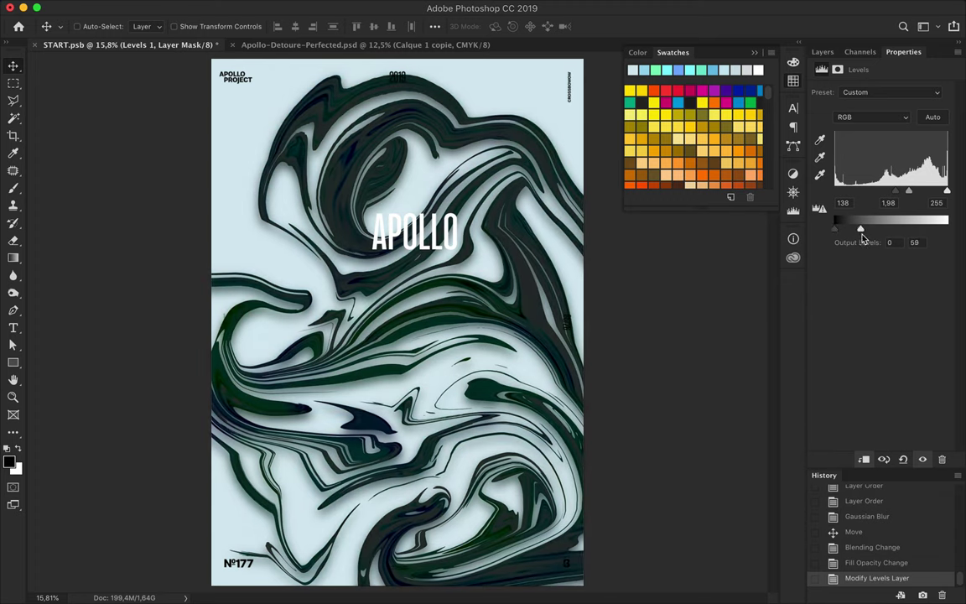
drag(398, 217, 393, 227)
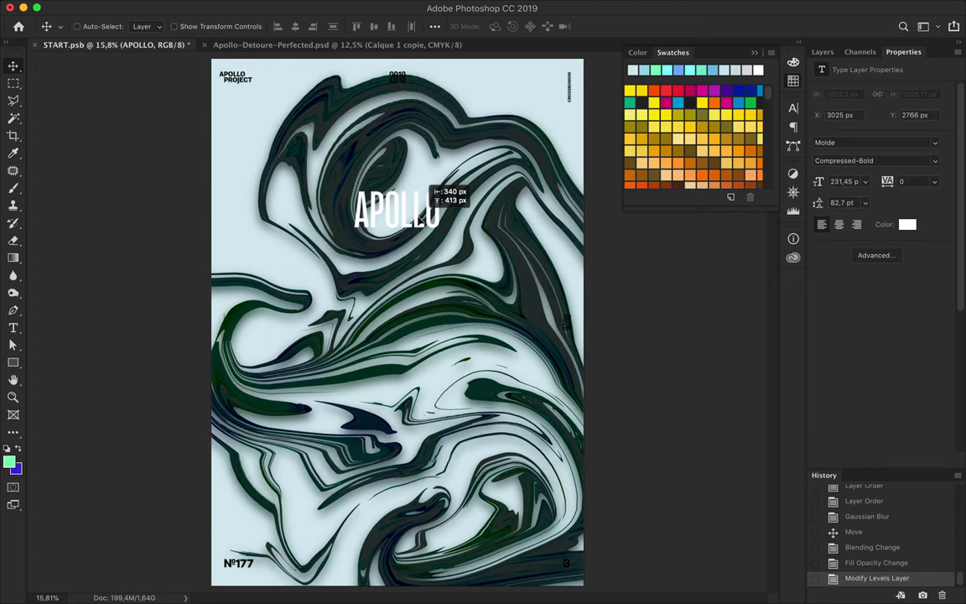
click(822, 52)
click(870, 366)
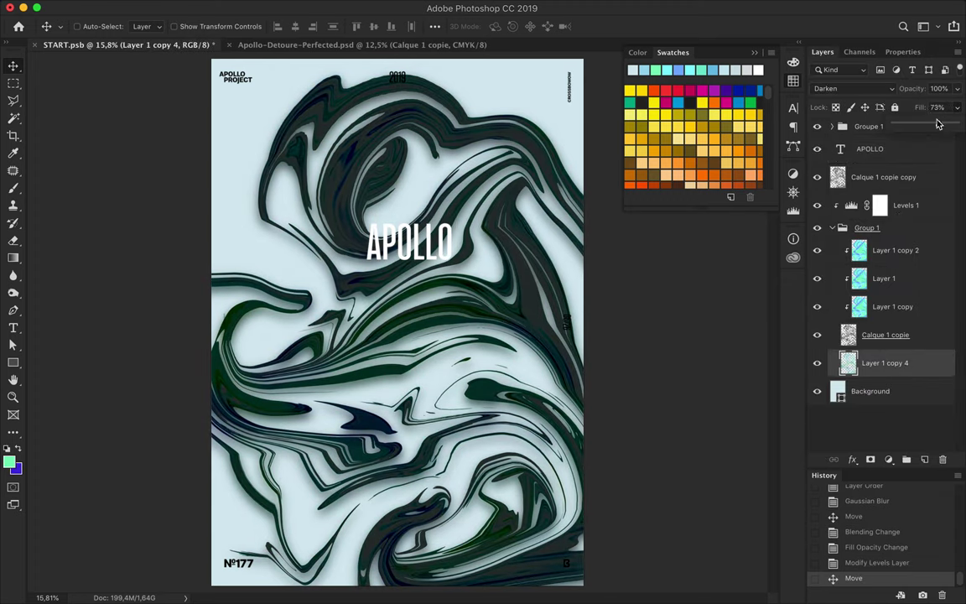
drag(956, 107, 921, 125)
key(Left)
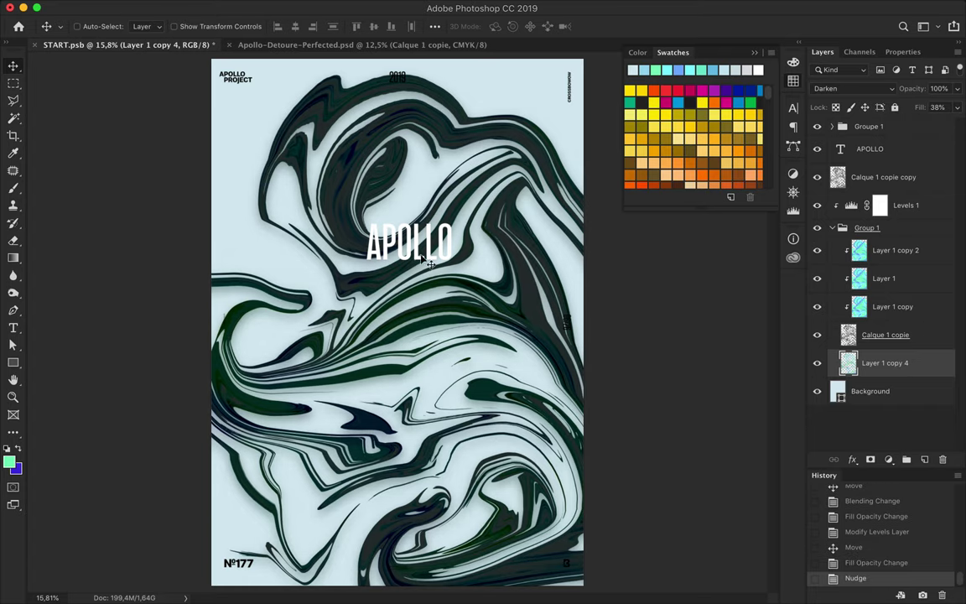
Step: Select the APOLLO text and choose light blue #75abff as its colour
click(423, 261)
key(t)
click(545, 26)
click(348, 275)
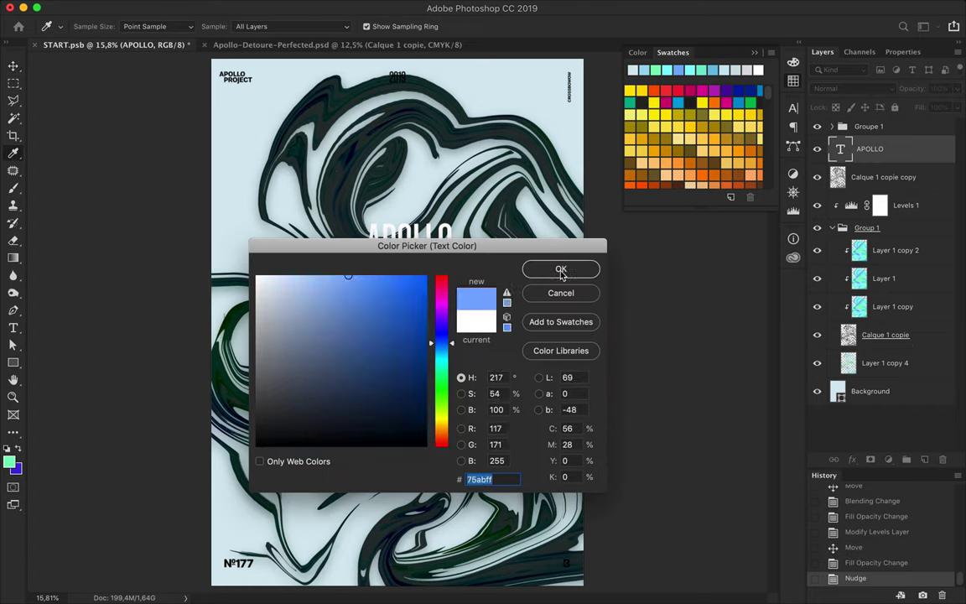
Step: Apply the light blue colour and reposition APOLLO just right of the poster centre
click(561, 269)
key(v)
drag(445, 249, 374, 211)
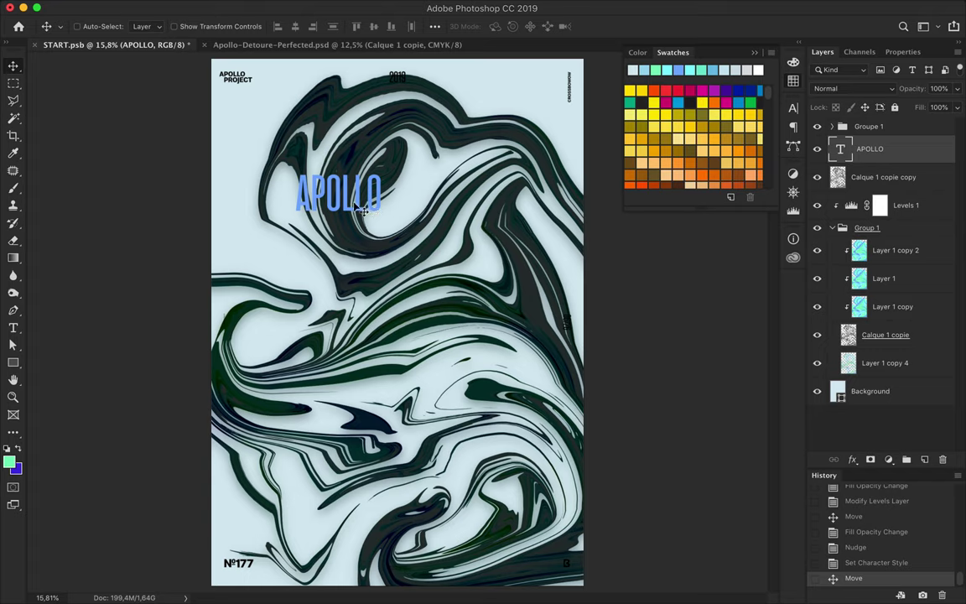
key(ctrl+z)
drag(454, 235, 511, 295)
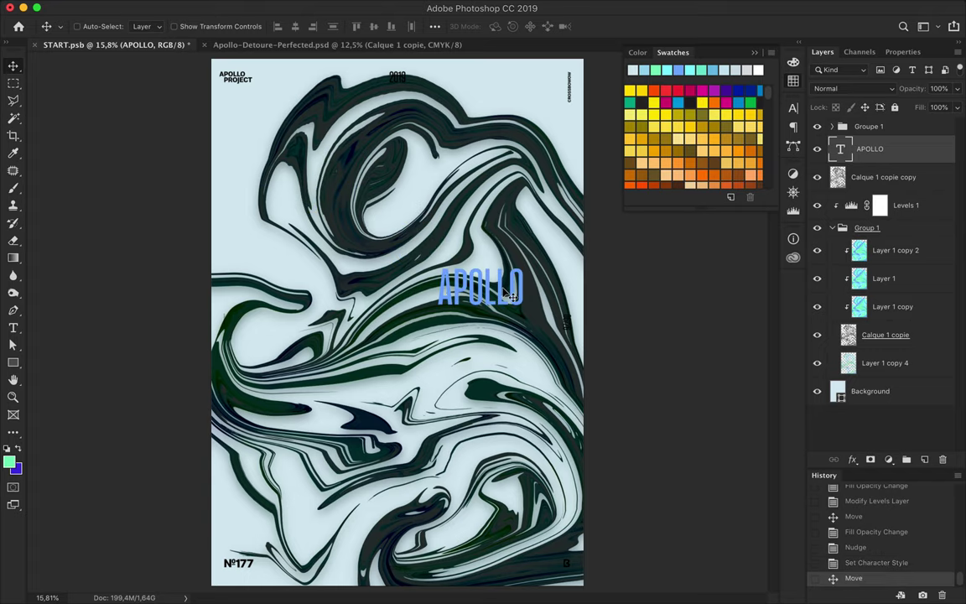
Step: Duplicate Group 1, clip the copy, and merge the dark swirl layers into one
click(864, 177)
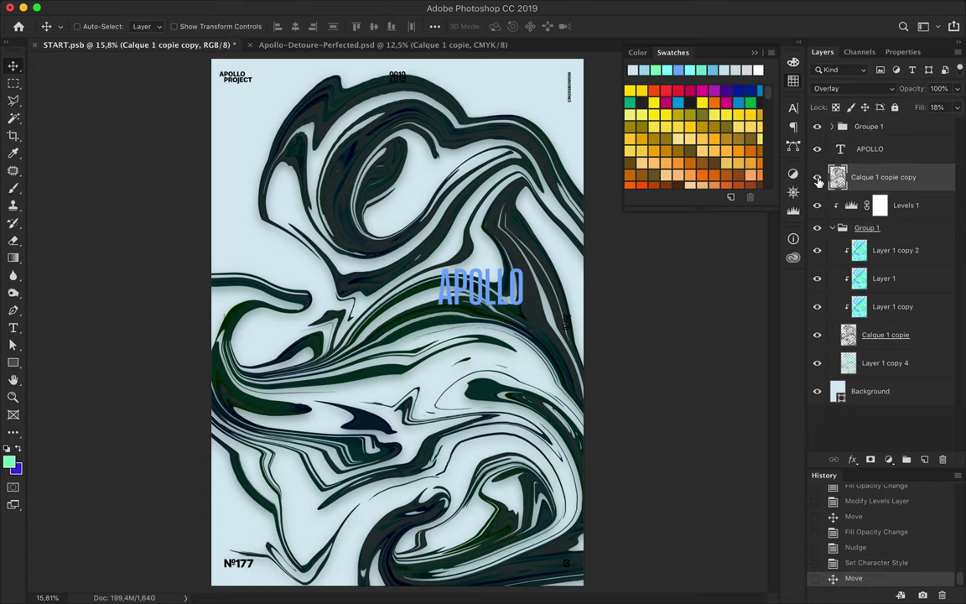
click(832, 227)
mouse_move(872, 244)
mouse_down()
mouse_move(872, 225)
mouse_move(897, 239)
mouse_up()
key(ctrl+alt+g)
key(ctrl+alt+g)
key(ctrl+e)
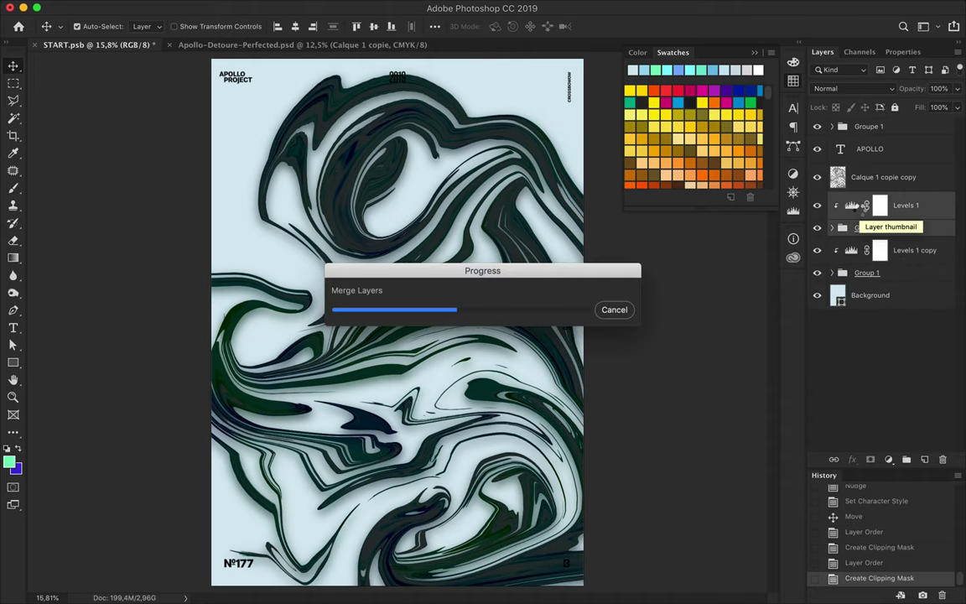
Step: Copy a thin left-edge swirl strip into Layer 2 and stretch it to full poster height
key(m)
mouse_move(188, 53)
mouse_down()
mouse_move(211, 373)
mouse_move(225, 394)
mouse_move(229, 64)
mouse_up()
key(ctrl+v)
key(ctrl+t)
key(Return)
key(ctrl+t)
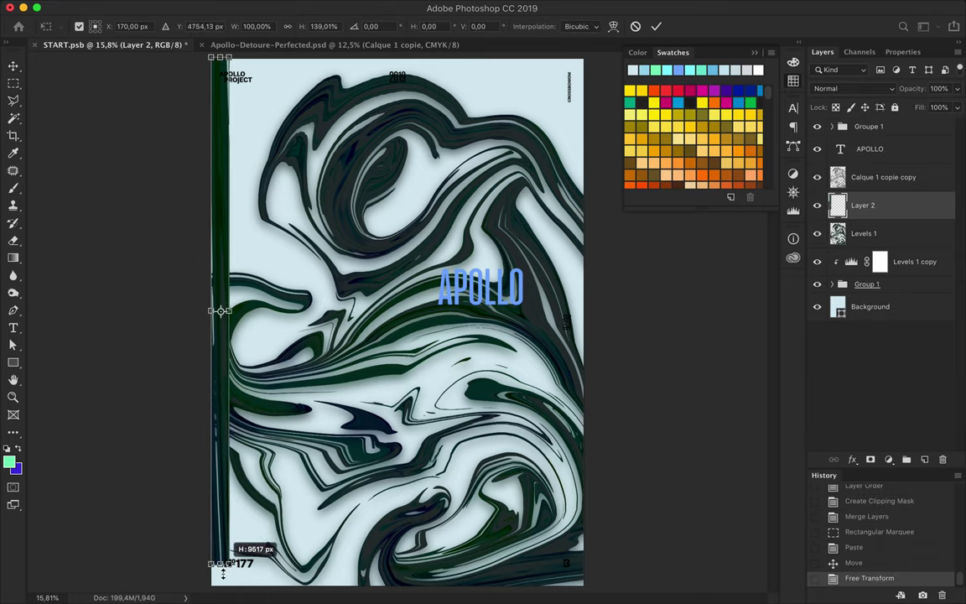
drag(221, 420, 225, 540)
key(Return)
drag(227, 452, 228, 446)
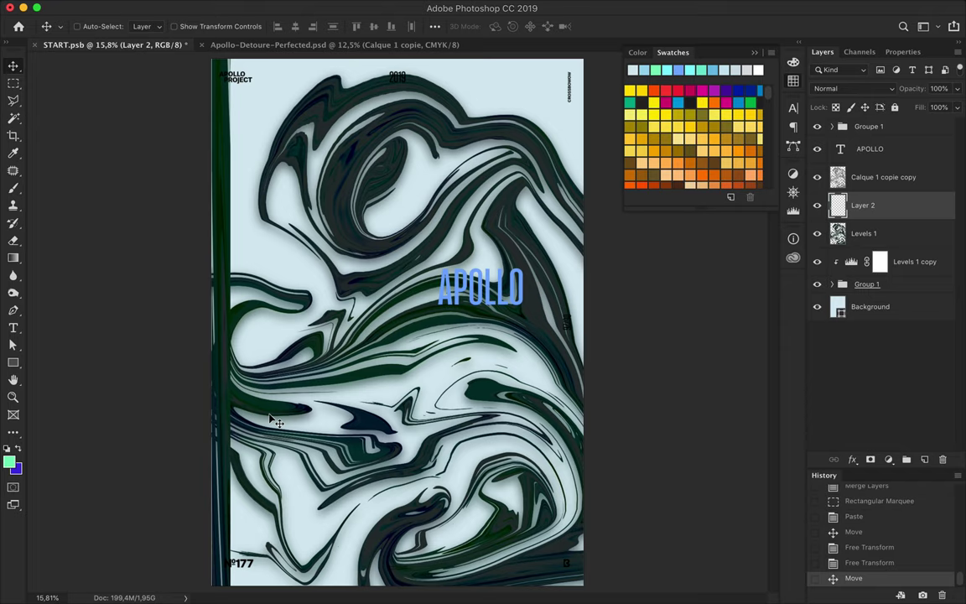
Step: Delete the extra swirl copy, Levels 1 and Levels 1 copy layers
click(872, 177)
key(Delete)
click(857, 206)
key(Delete)
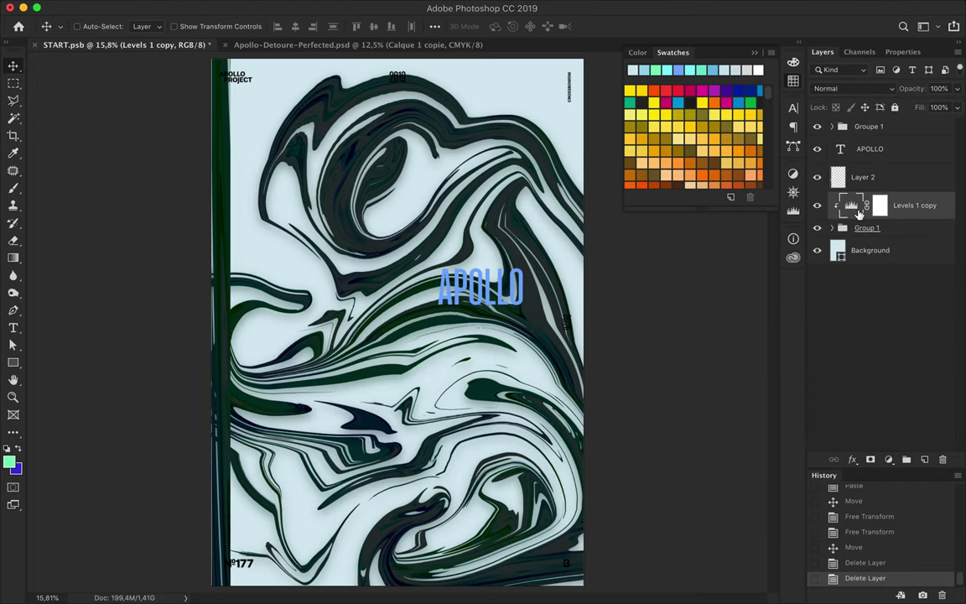
key(Delete)
Step: Move APOLLO higher on the poster and begin changing its text colour
drag(452, 308, 437, 179)
key(t)
click(485, 26)
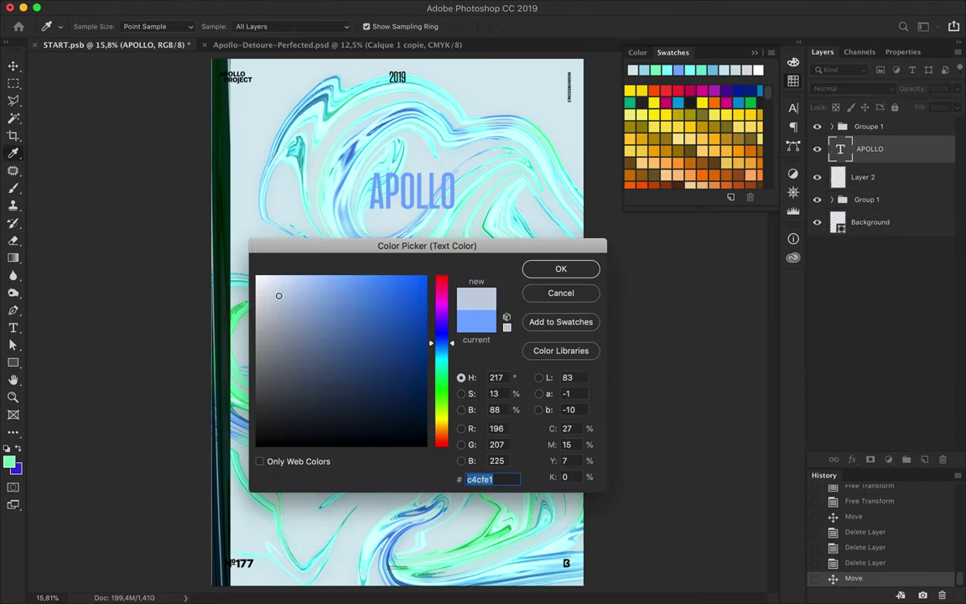
Step: Set the APOLLO text colour to white #ffffff
text(ffffff)
key(Return)
key(v)
Step: Toggle the Group 1 layers' visibility on and off to compare the marble looks
click(832, 199)
click(817, 249)
click(817, 250)
click(818, 249)
click(818, 250)
click(818, 250)
click(817, 277)
click(818, 277)
click(818, 277)
click(819, 280)
click(818, 306)
click(818, 307)
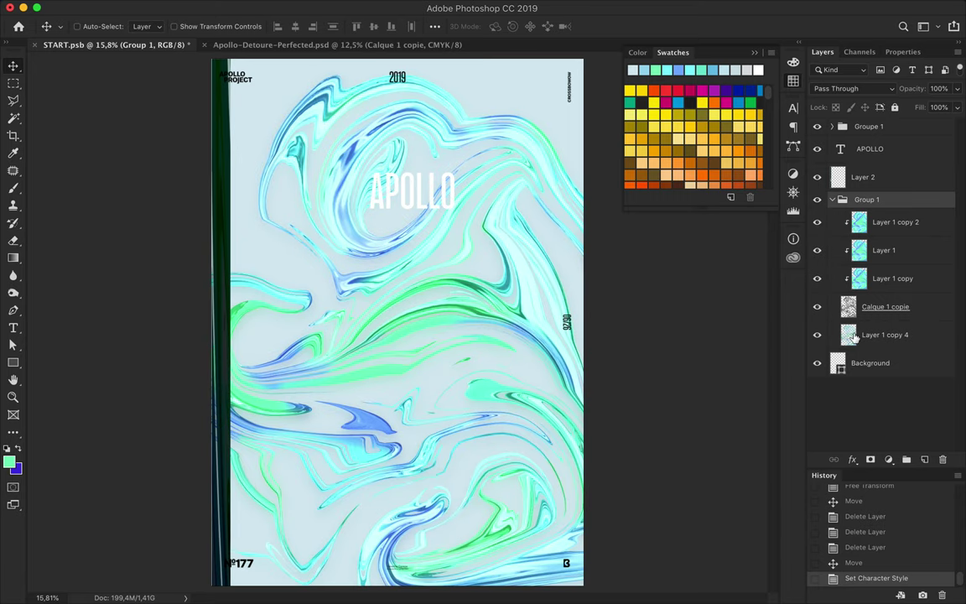
Step: Apply Filter > Sharpen > Sharpen to the Calque 1 copie swirl layer
click(847, 306)
click(338, 8)
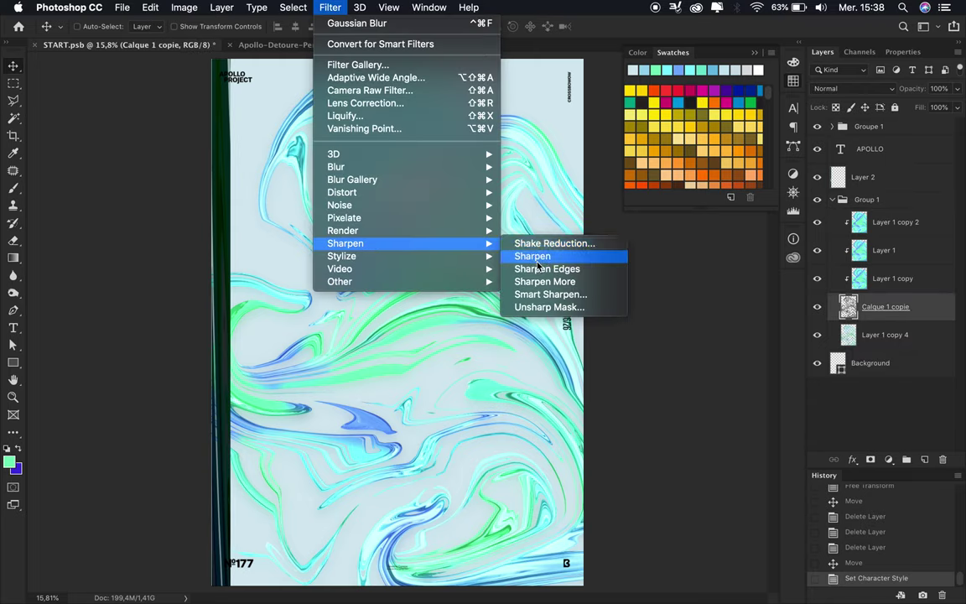
click(537, 260)
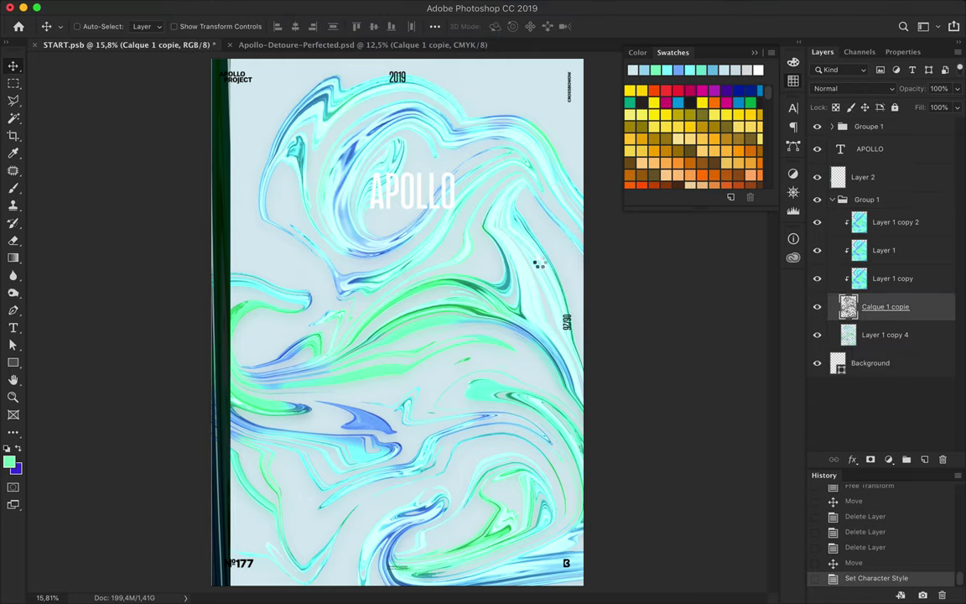
Step: Clear the stray selection and delete the Layer 1 copy glow layer and left-edge Layer 2 strip
click(858, 281)
click(818, 280)
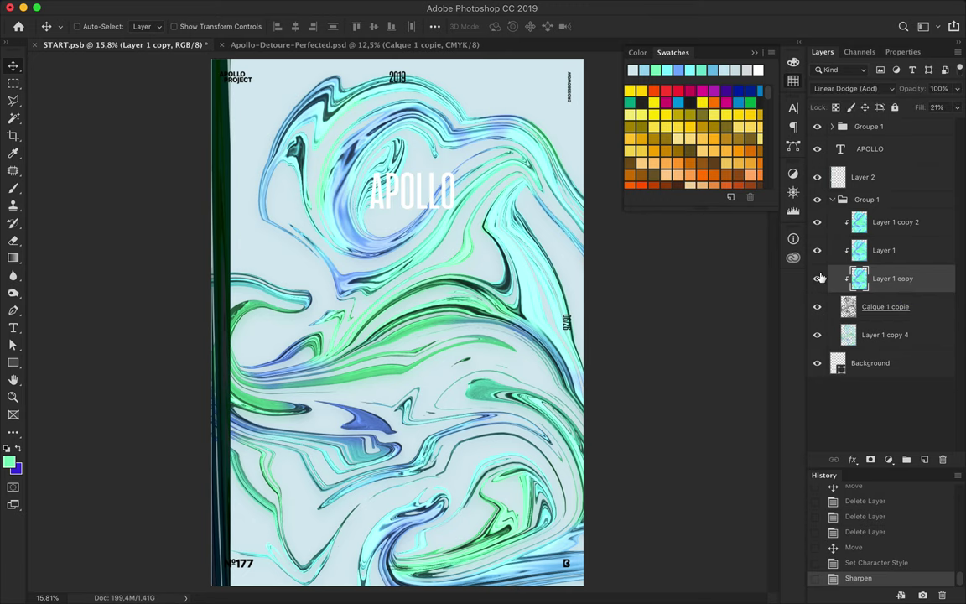
click(818, 279)
key(w)
click(484, 289)
key(ctrl+d)
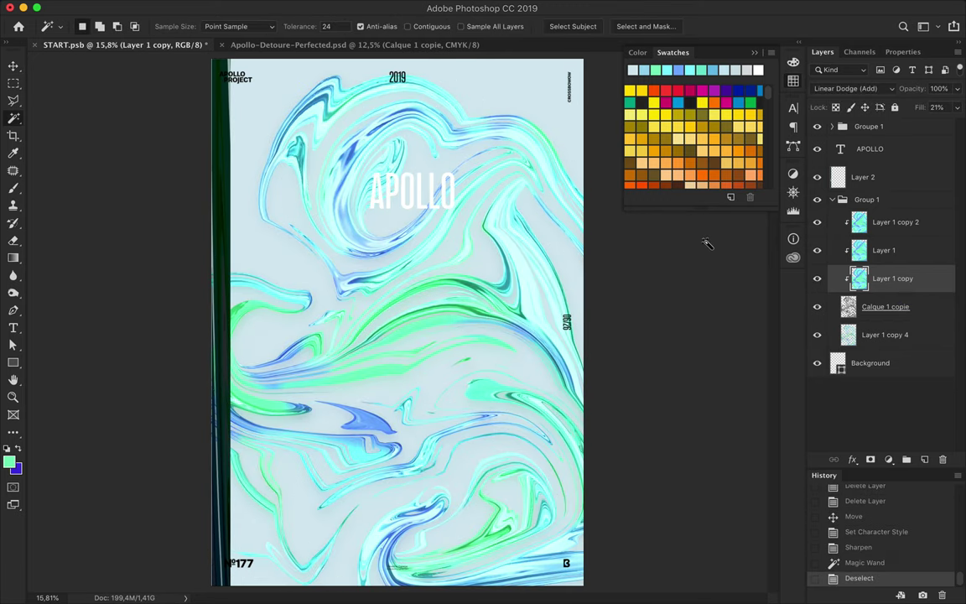
key(v)
key(Delete)
Step: Delete a selected layer, then undo the accidental deletion of the APOLLO text
click(224, 257)
key(Delete)
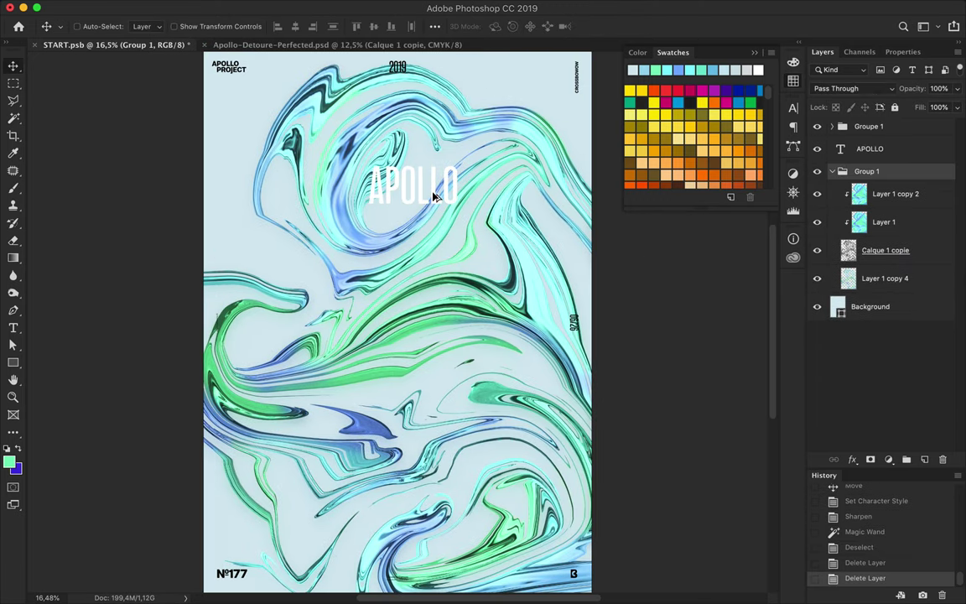
click(435, 194)
key(Delete)
key(ctrl+z)
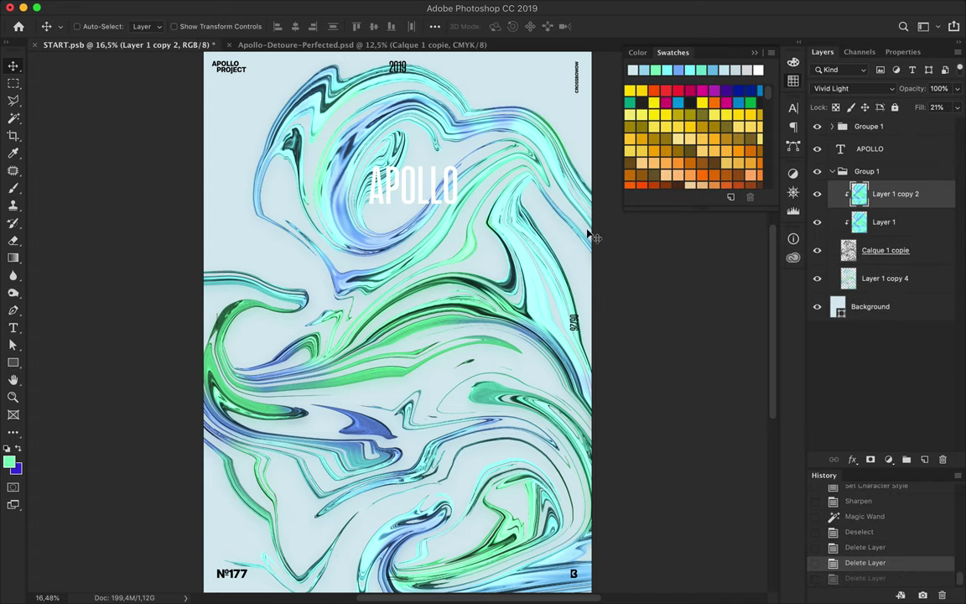
Step: Start Free Transform on the marble group, narrowing it to 96.81%
click(526, 204)
key(ctrl+t)
drag(592, 338, 589, 338)
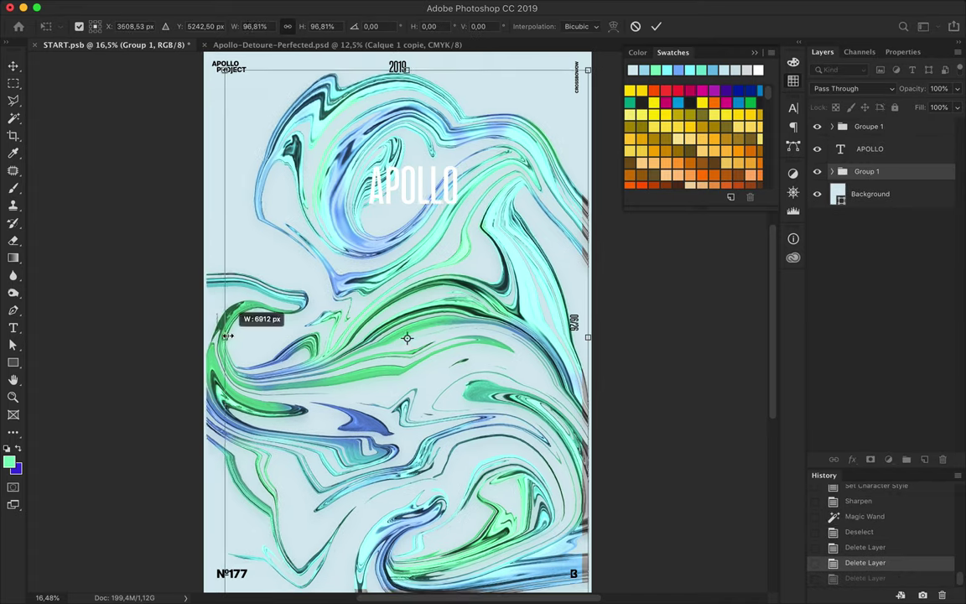
Step: Scale the marble group to 84.20% and shift it slightly left and down
drag(405, 557, 405, 533)
drag(409, 435, 406, 439)
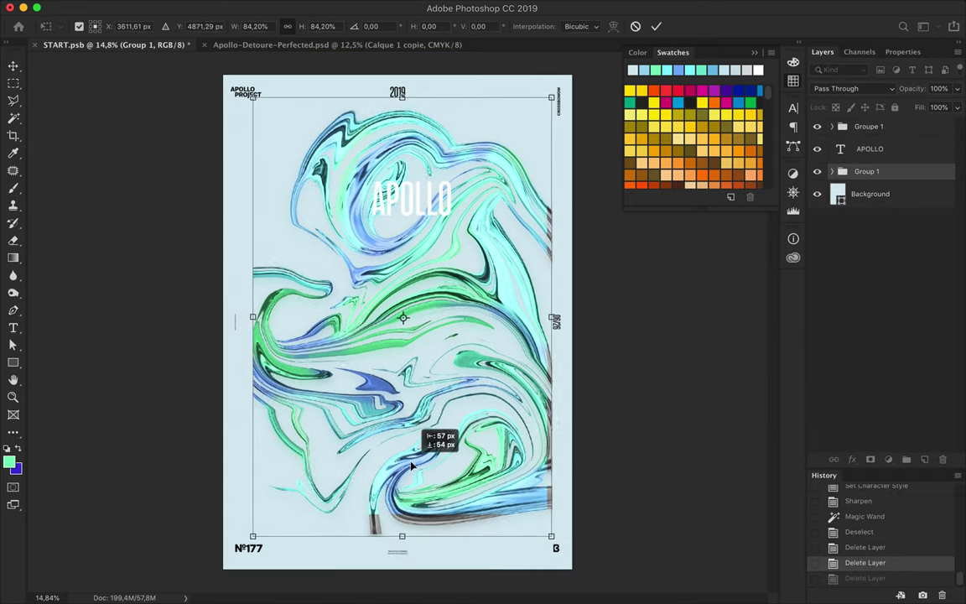
key(Return)
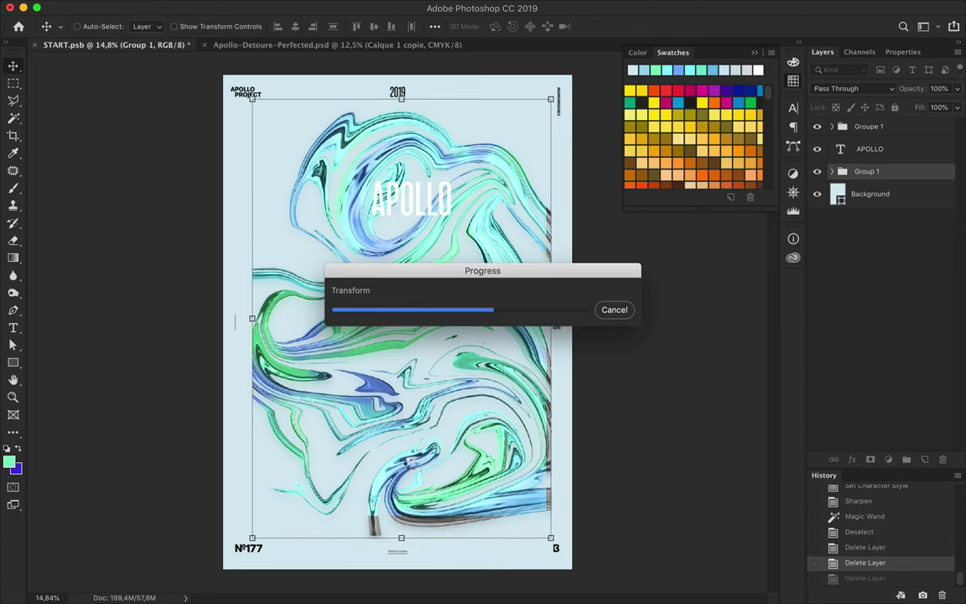
Step: Marquee a strip along the marble's bottom and erase it from each marble layer
key(m)
drag(296, 522, 570, 569)
click(832, 171)
click(883, 194)
key(Delete)
click(884, 221)
key(Delete)
click(885, 250)
key(Delete)
Step: Marquee the marble's right-edge overflow, erase it from each marble layer, and deselect
click(884, 278)
drag(567, 140, 545, 541)
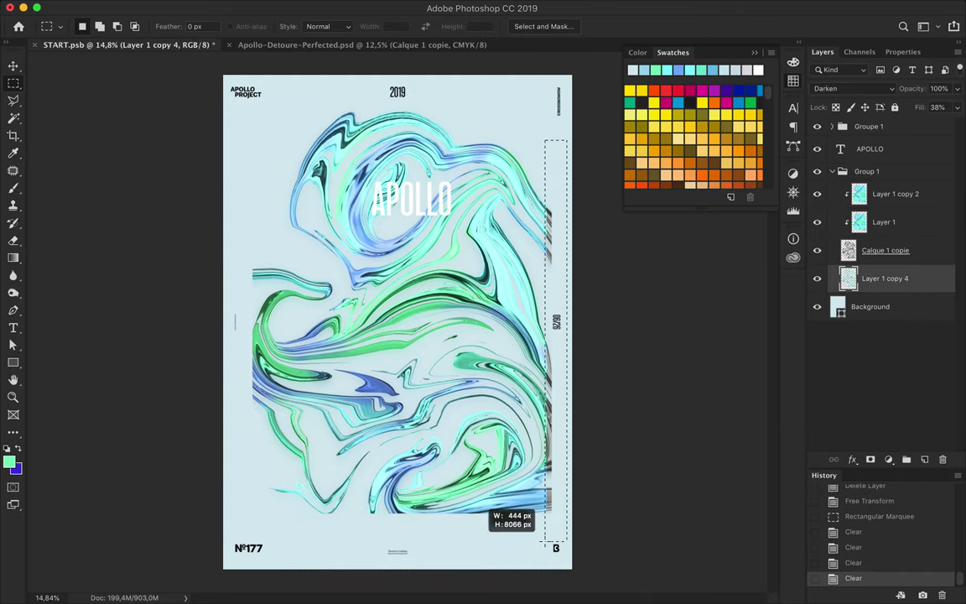
key(Delete)
click(884, 250)
key(Delete)
key(Delete)
click(888, 194)
key(Delete)
key(ctrl+d)
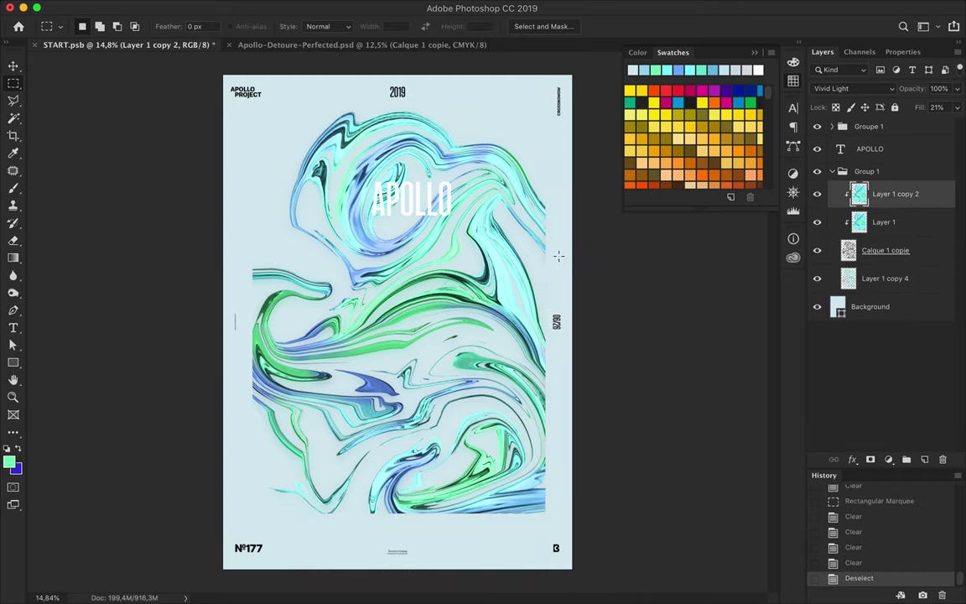
key(v)
Step: Move APOLLO to the top of the poster and centre it horizontally
click(392, 204)
mouse_move(394, 205)
mouse_down()
mouse_move(402, 86)
mouse_move(431, 579)
mouse_up()
click(434, 26)
click(464, 144)
click(400, 72)
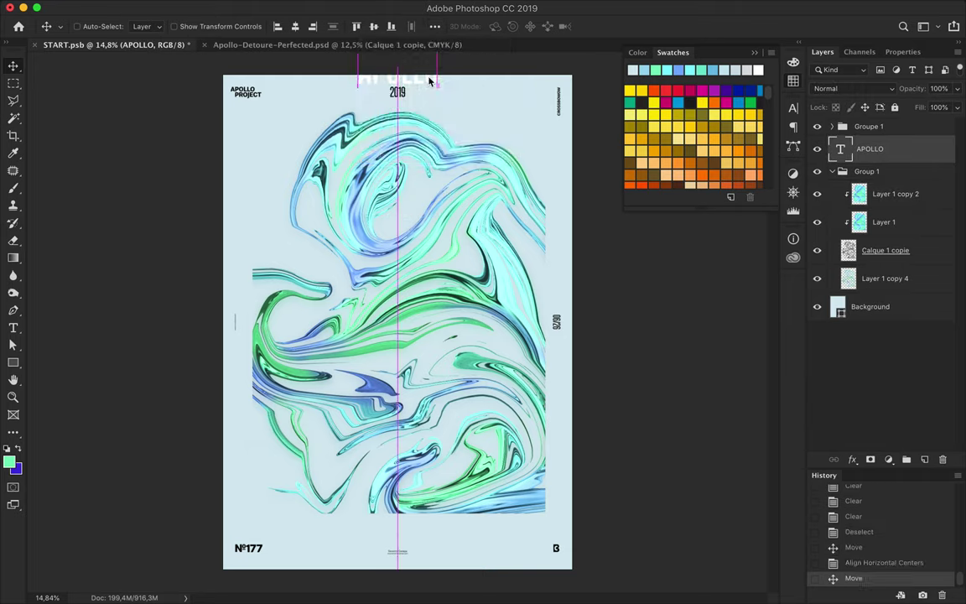
Step: Duplicate APOLLO, rotate it vertical, and place it on the left edge behind the marble
drag(231, 367, 210, 367)
key(ctrl+t)
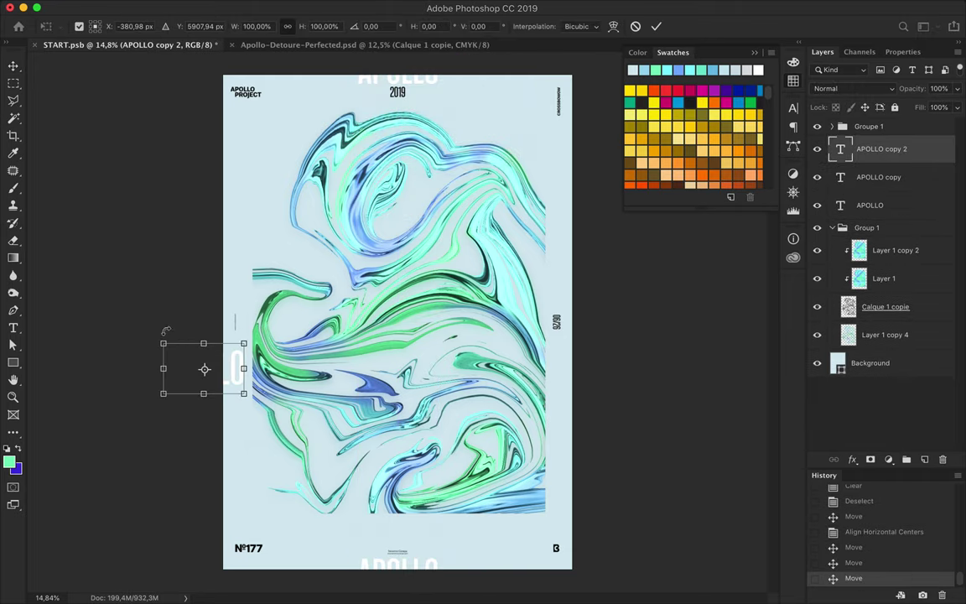
drag(252, 394, 227, 436)
key(Return)
mouse_move(202, 369)
mouse_down()
mouse_move(260, 311)
mouse_move(310, 482)
mouse_up()
key(ctrl+shift+bracketleft)
Step: Enlarge the vertical APOLLO to about 370%
key(ctrl+t)
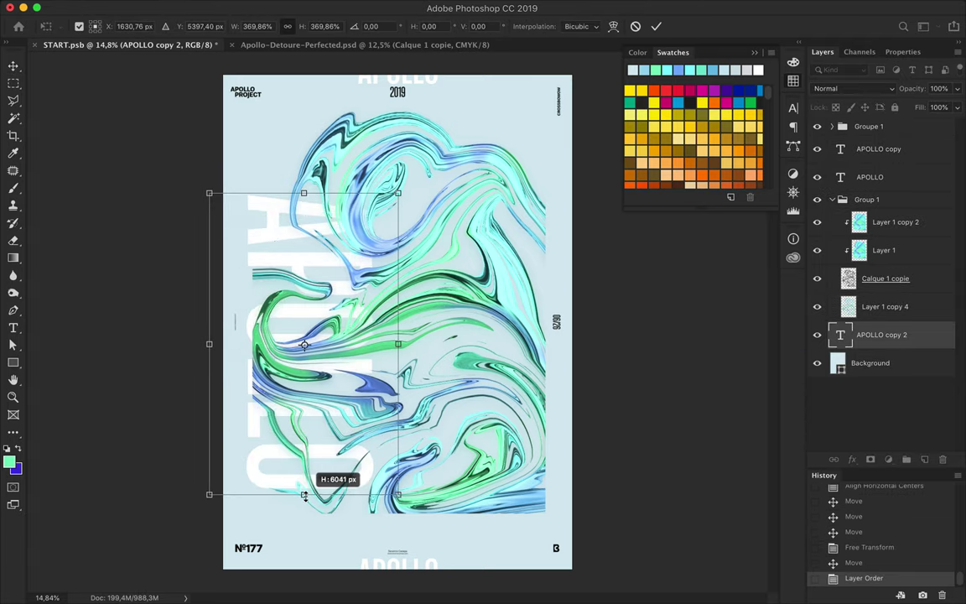
mouse_move(252, 200)
mouse_down()
mouse_move(279, 222)
mouse_move(442, 222)
mouse_up()
key(Return)
Step: Retype a text copy as 365°, rotate it, and move its layer above the marble group
key(t)
double_click(451, 209)
text(365°)
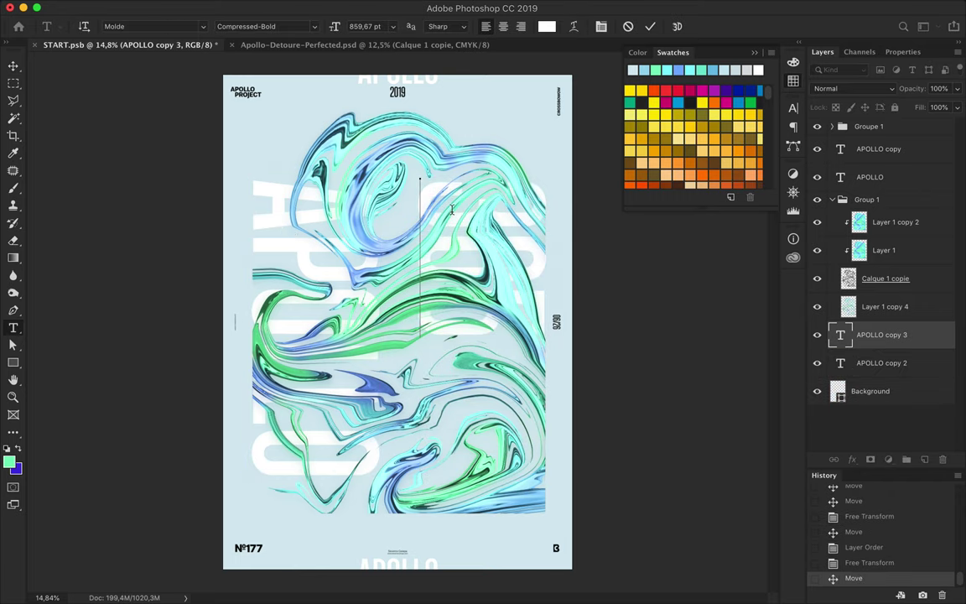
key(ctrl+Return)
key(ctrl+t)
mouse_move(374, 209)
mouse_down()
mouse_move(555, 380)
mouse_move(534, 250)
mouse_up()
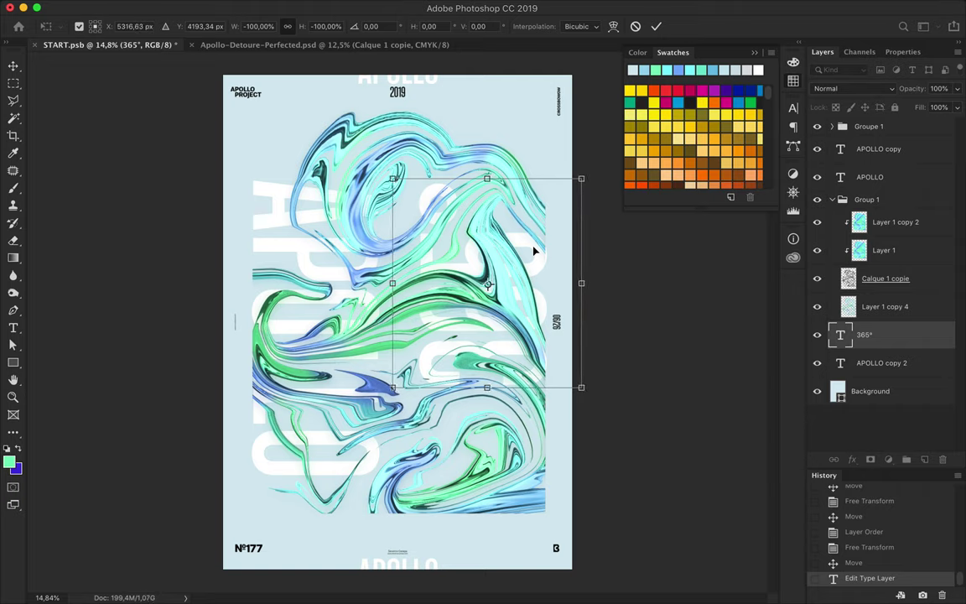
key(Return)
drag(864, 335, 885, 179)
Step: Slide the vertical APOLLO further left and position the 365° text at the right edge
key(v)
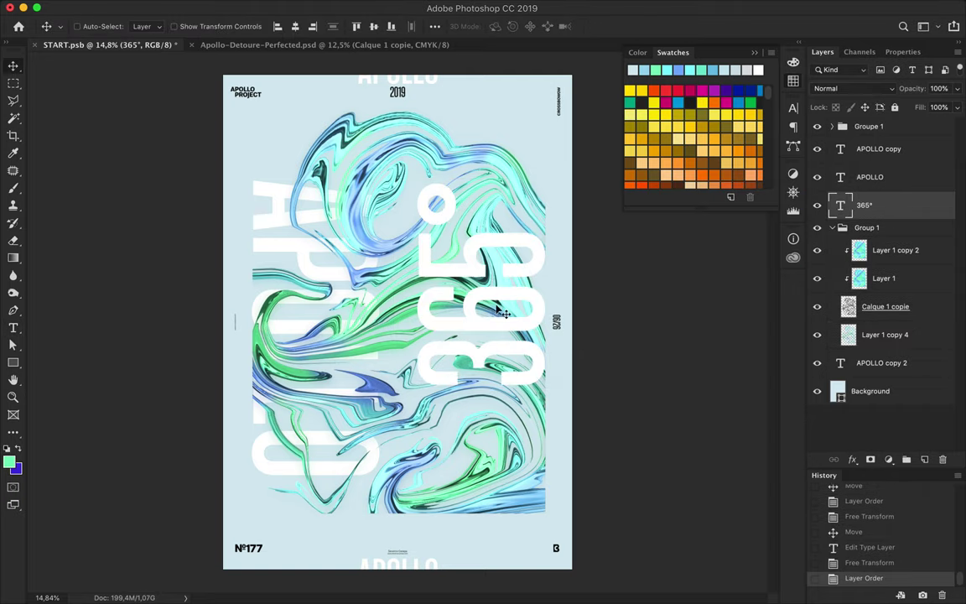
drag(269, 249, 147, 241)
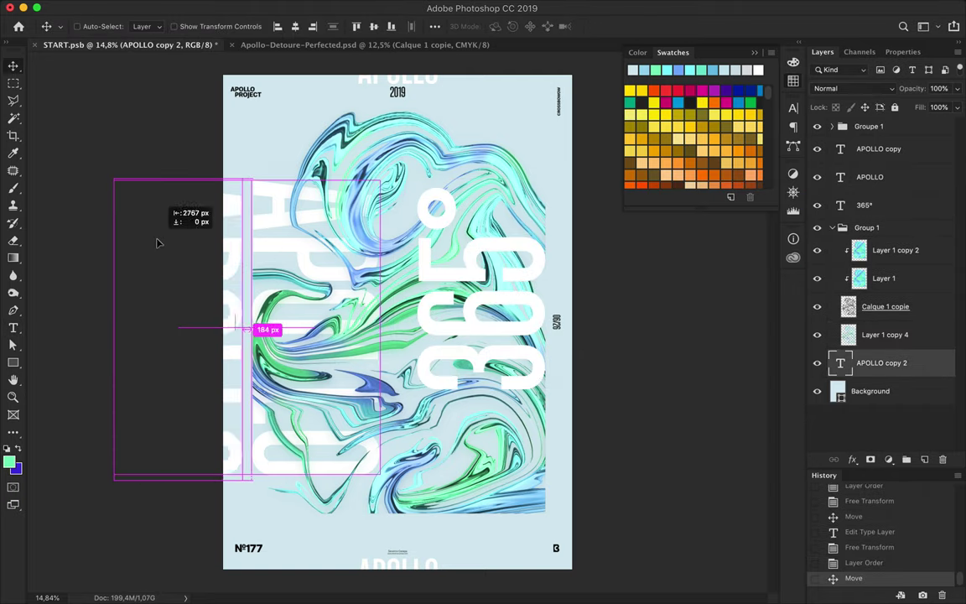
click(863, 205)
drag(455, 281, 591, 278)
key(Right)
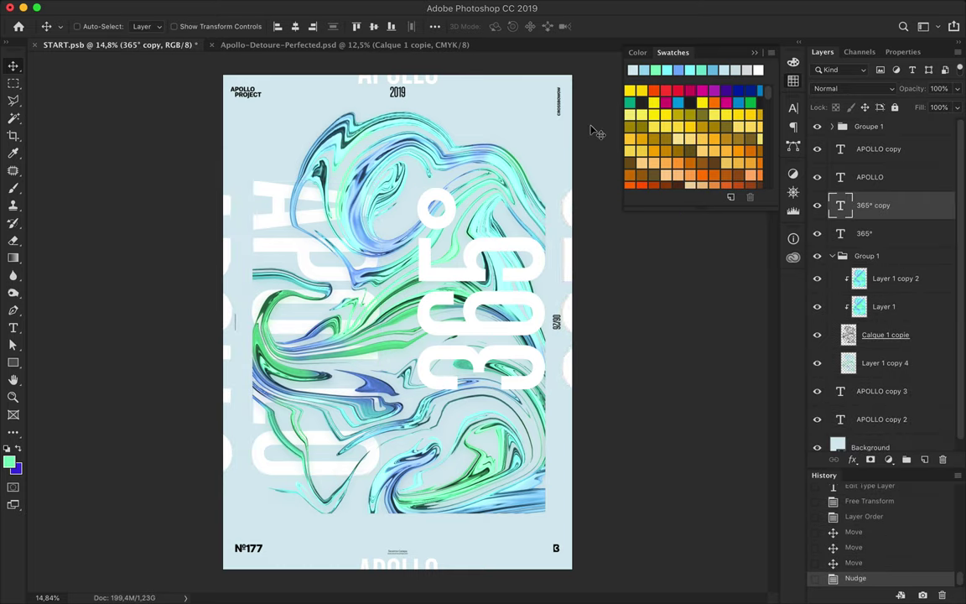
Step: Delete the spare APOLLO text copies and select the remaining text layers
key(Delete)
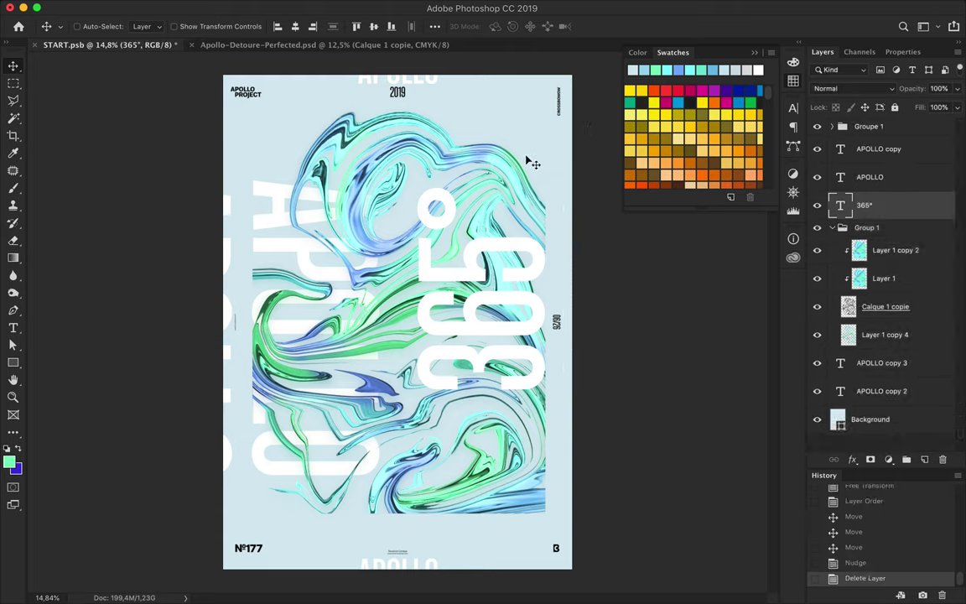
click(227, 254)
key(Delete)
key(Delete)
key(Delete)
click(280, 254)
shift+click(458, 279)
click(832, 126)
scroll(880, 251, down, 3)
shift+click(889, 341)
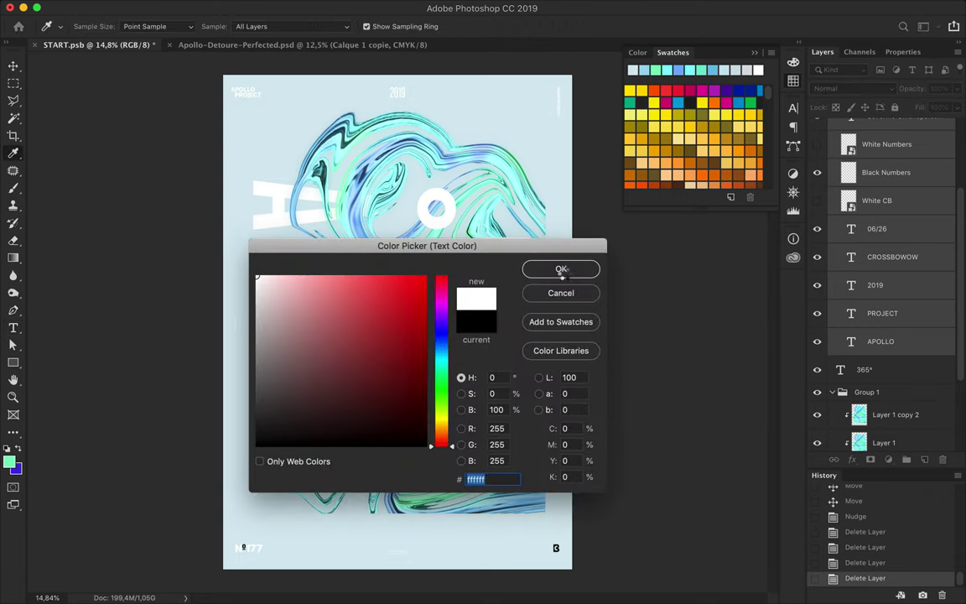
Step: Set the header text colour to #ffffff and delete the White CB and White Numbers layers
click(561, 269)
click(876, 200)
key(Delete)
key(Delete)
Step: Paint the Black Numbers marks, N°177 and footer logo white through their selection, then deselect
ctrl+click(848, 144)
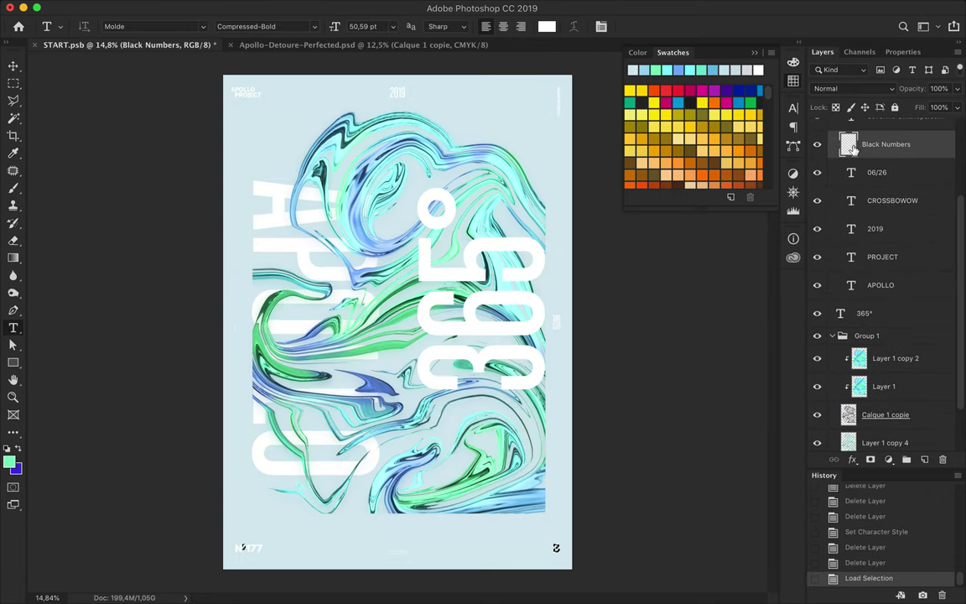
key(b)
click(555, 545)
click(556, 550)
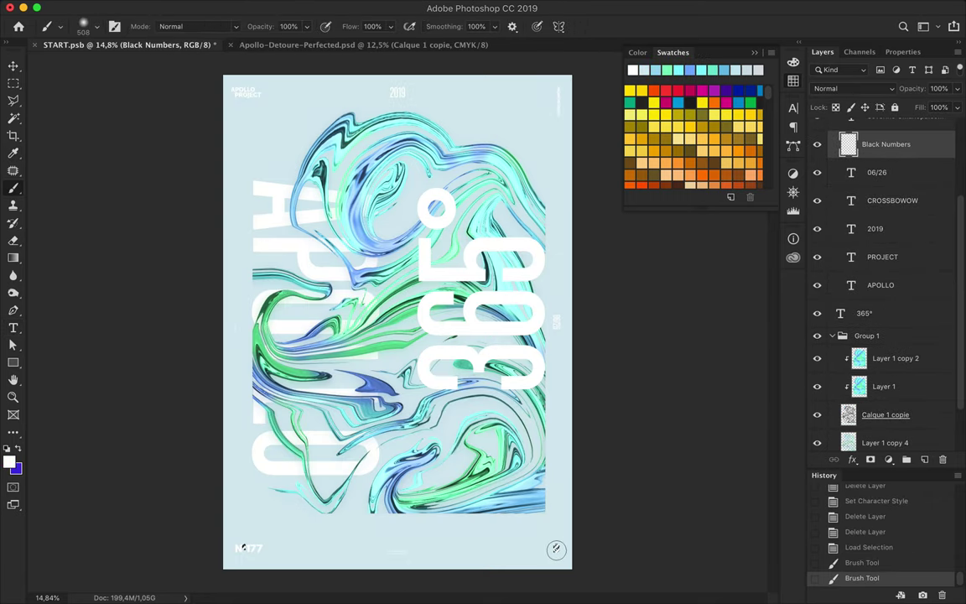
click(237, 547)
click(240, 546)
key(m)
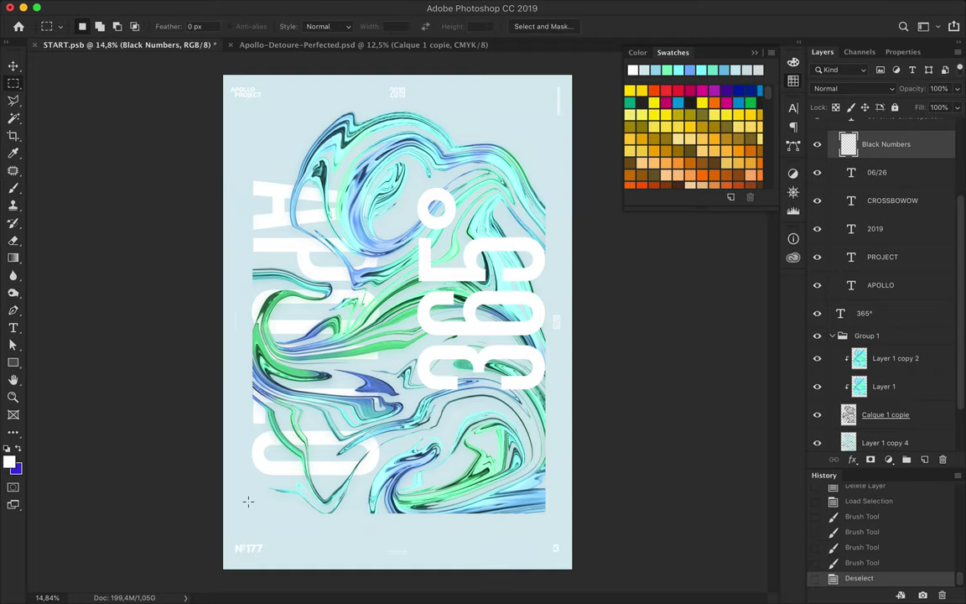